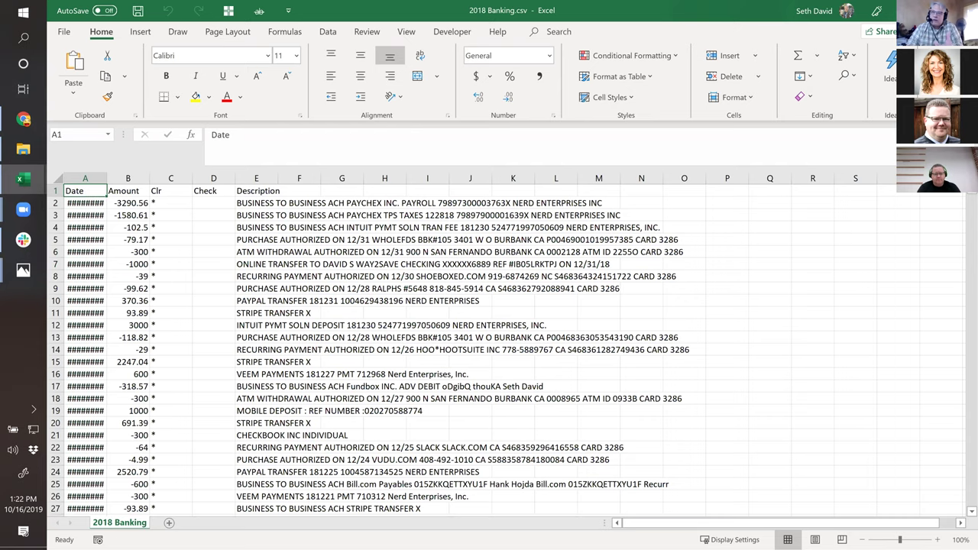
Step: Switch to Photos to view the Wells Fargo CSV download settings, return to Excel and inspect the first transaction's date
key(alt+Tab)
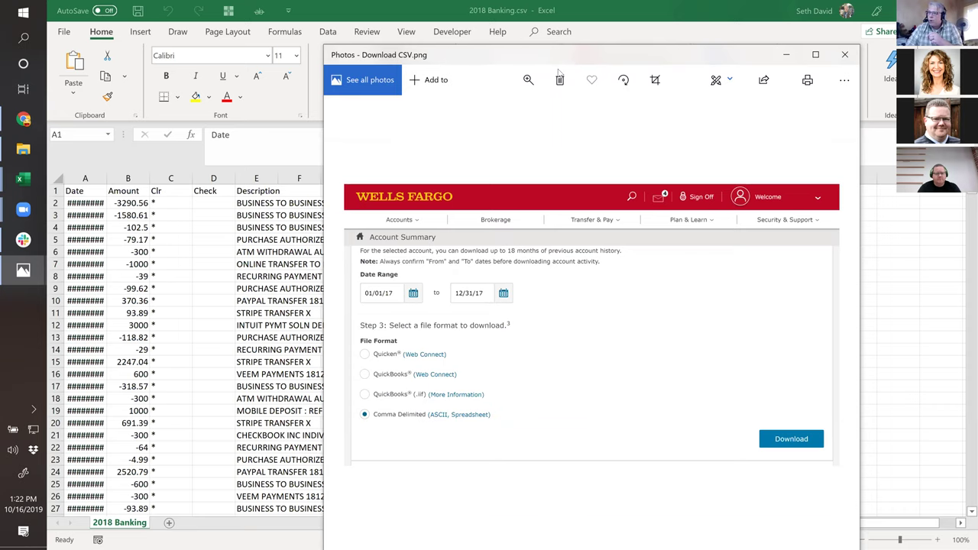
key(alt+Tab)
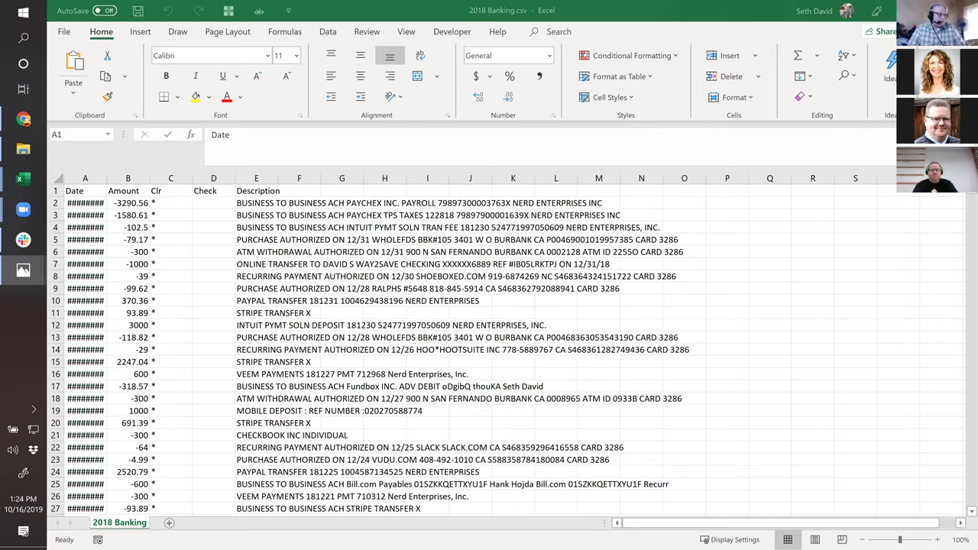
click(91, 203)
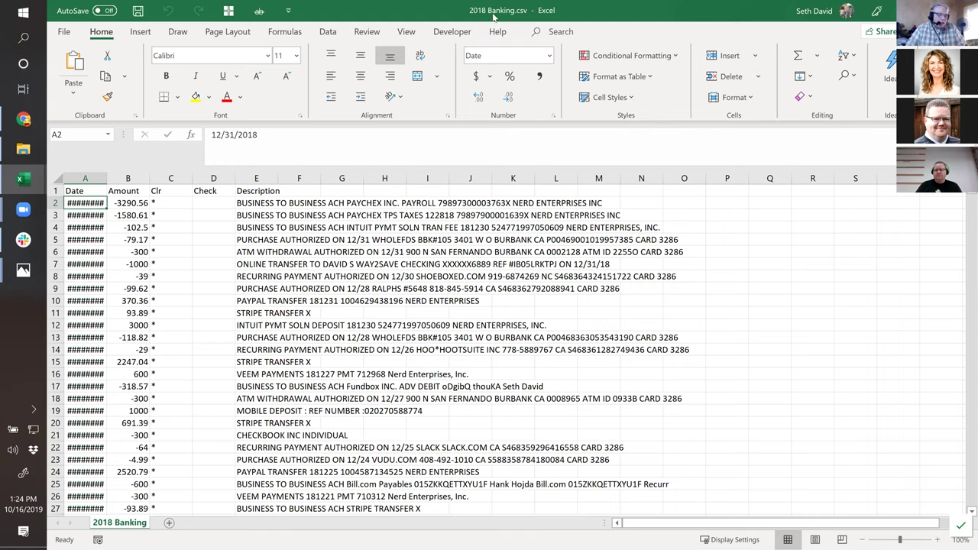
Step: Start saving a copy of the CSV file in the Excel Workbook (*.xlsx) format
click(65, 31)
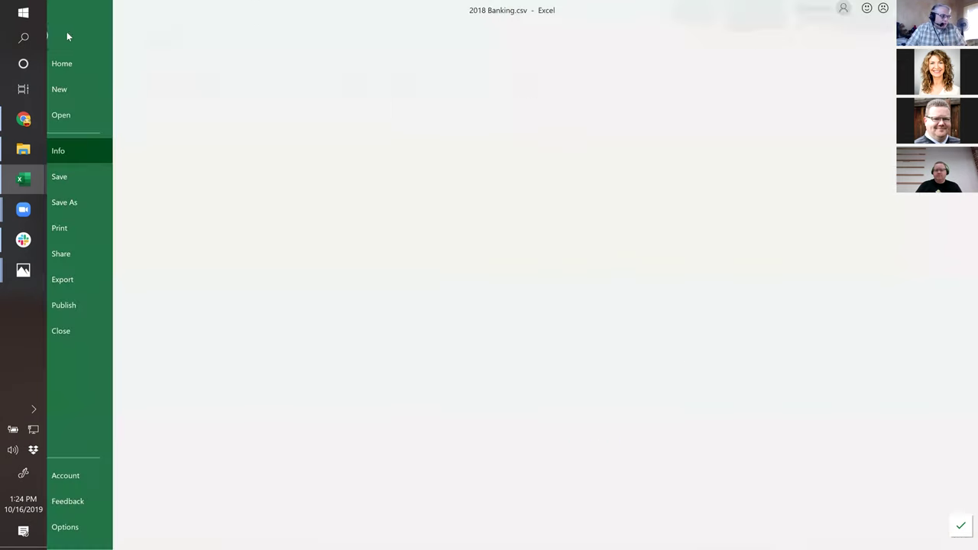
click(80, 204)
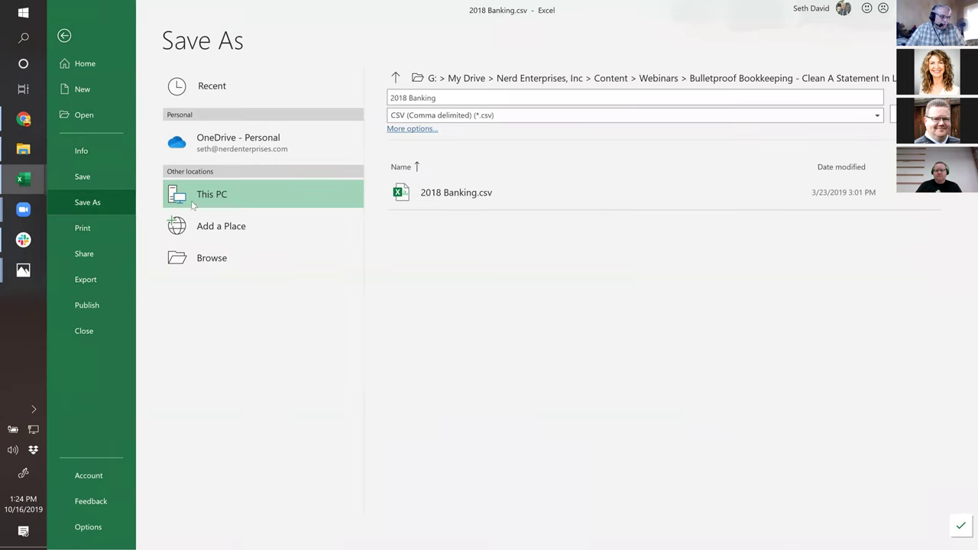
click(429, 116)
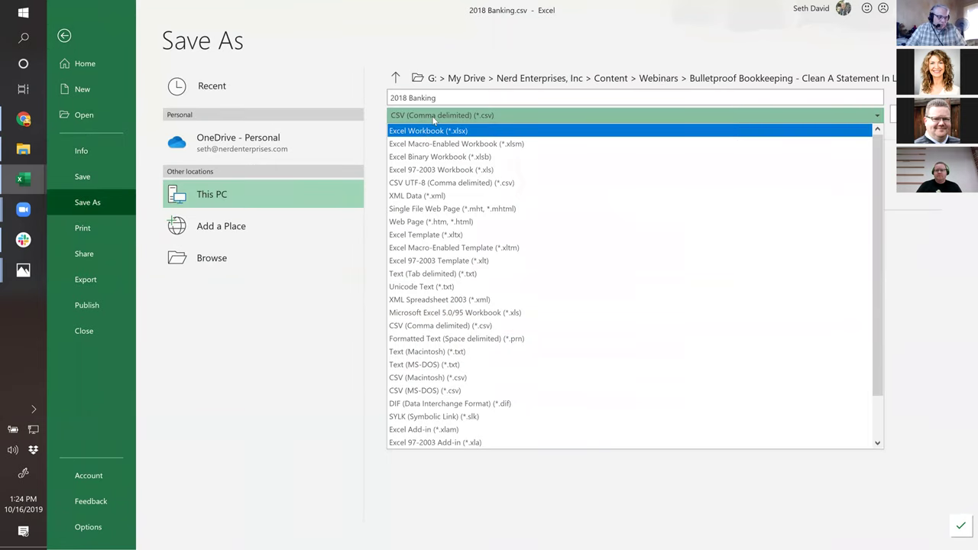
click(432, 126)
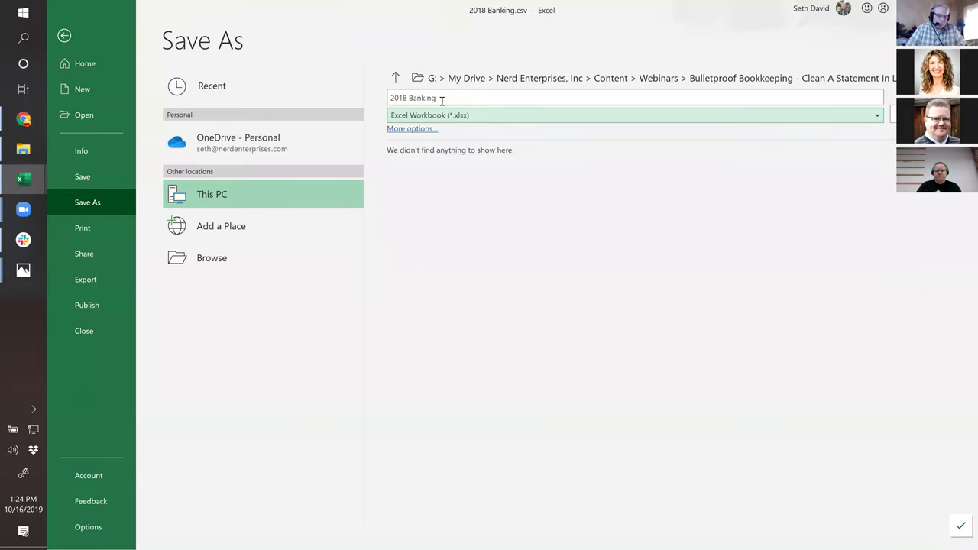
Step: Append " - 2018-03-31" to the file name 2018 Banking
click(448, 98)
click(448, 99)
text(-)
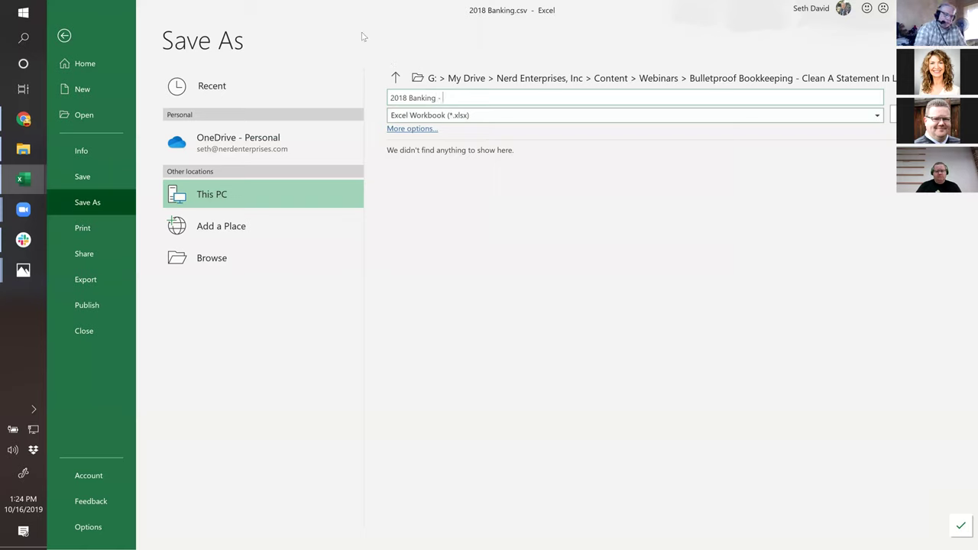
text( 2018-03-)
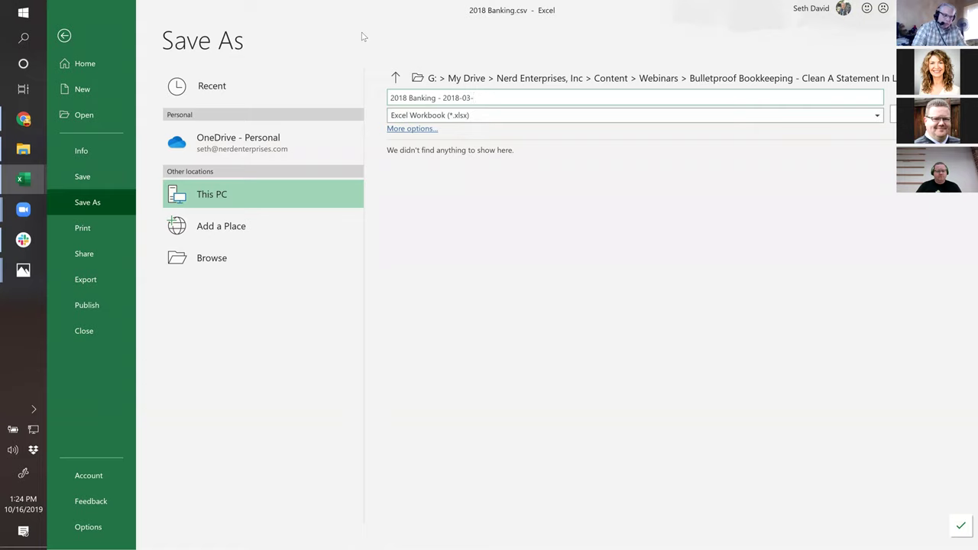
text(31)
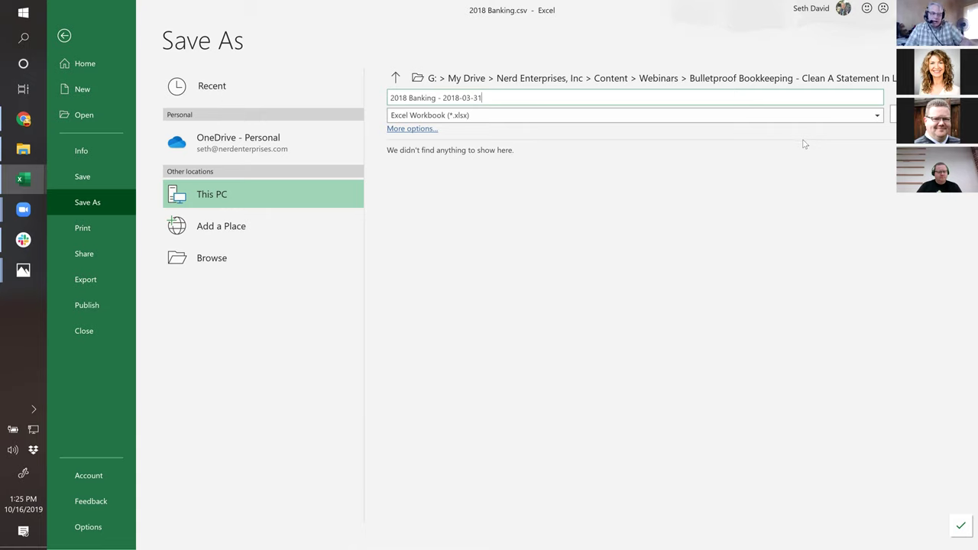
Step: Remove the date suffix from the file name and save the workbook as 2018 Banking
key(BackSpace)
key(BackSpace)
key(BackSpace)
key(BackSpace)
key(BackSpace)
key(BackSpace)
key(BackSpace)
key(BackSpace)
key(BackSpace)
key(BackSpace)
key(BackSpace)
key(BackSpace)
key(BackSpace)
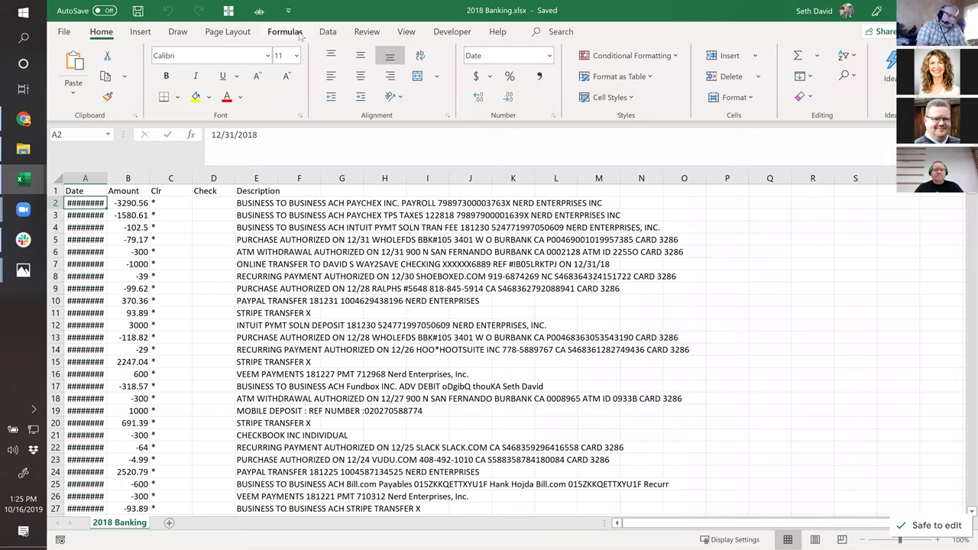
Step: Check how far down the transaction data extends in the Date column, and return to the start of the sheet
key(Up)
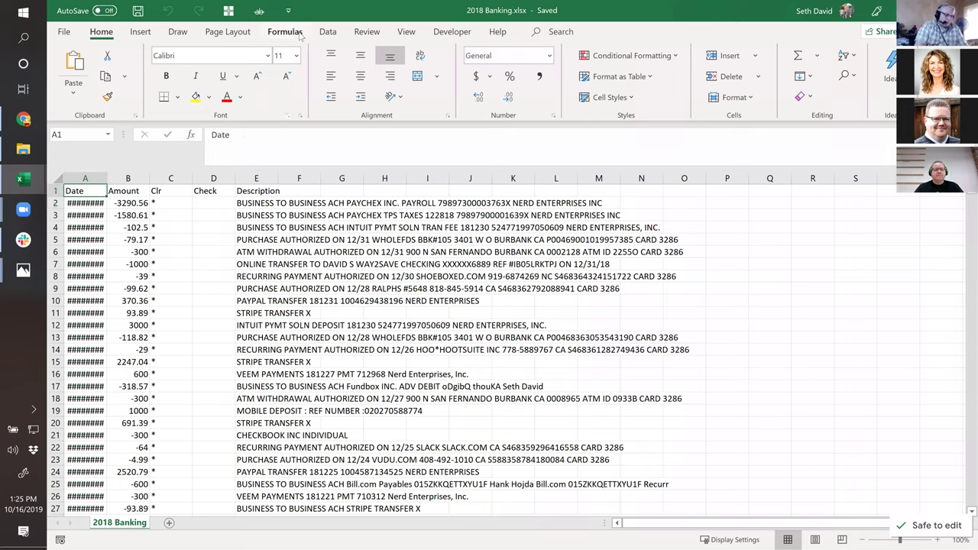
click(73, 203)
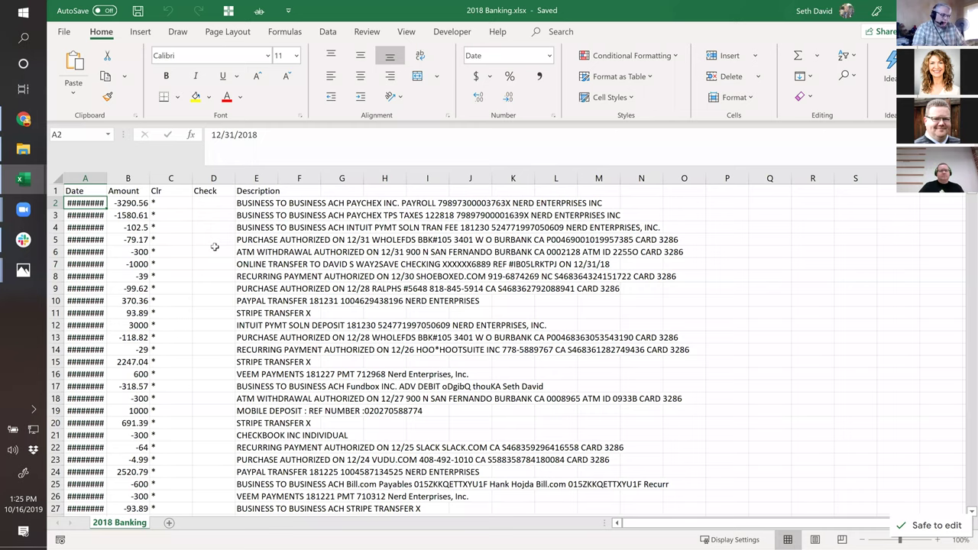
key(ctrl+Down)
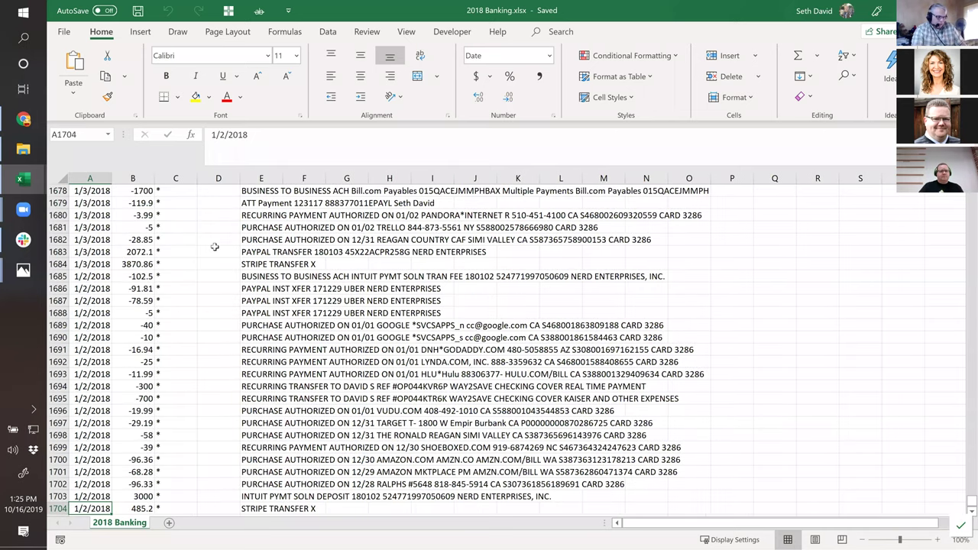
scroll(215, 247, down, 1)
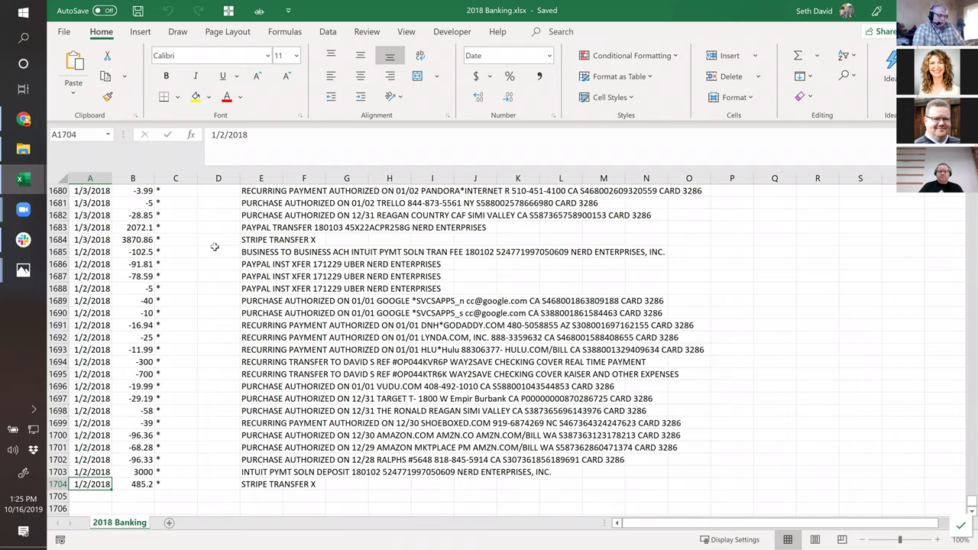
scroll(215, 247, down, 1)
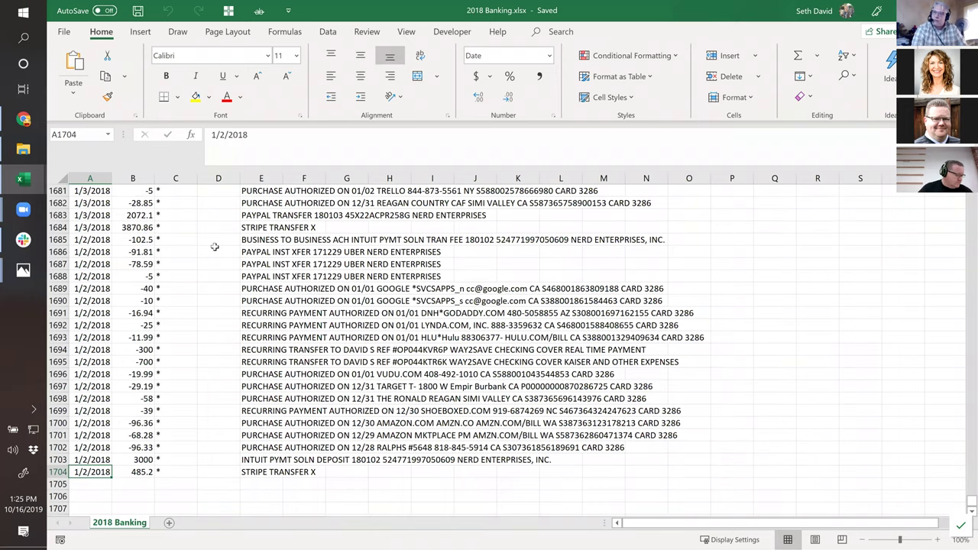
key(ctrl+Home)
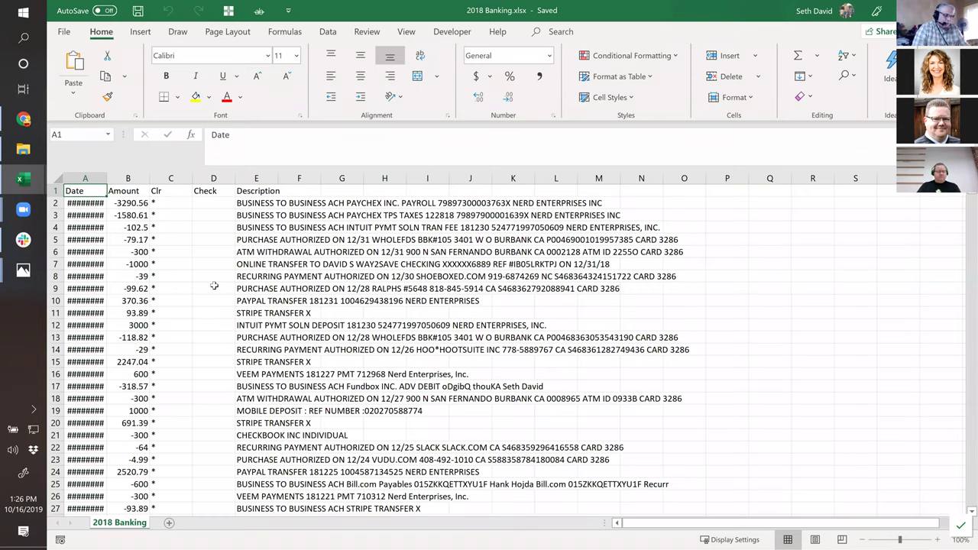
Step: Convert the full transaction range A1:E1704 into a table with headers
key(ctrl+shift+Down)
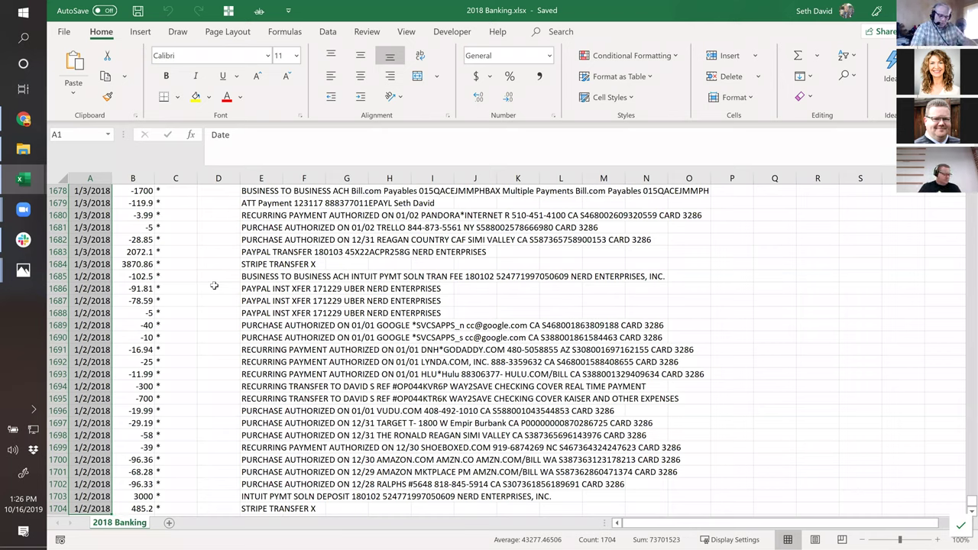
key(ctrl+shift+Right)
key(ctrl+shift+Right)
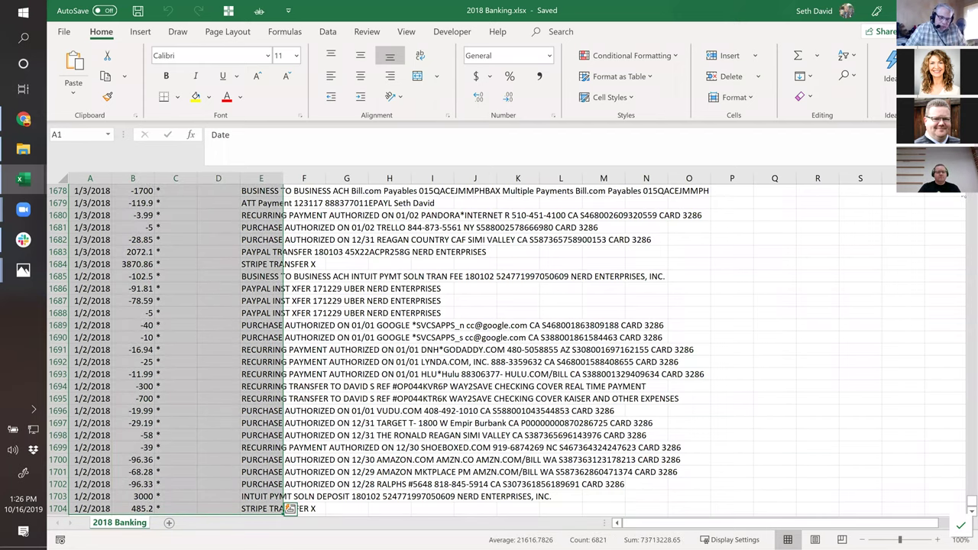
scroll(960, 383, up, 20)
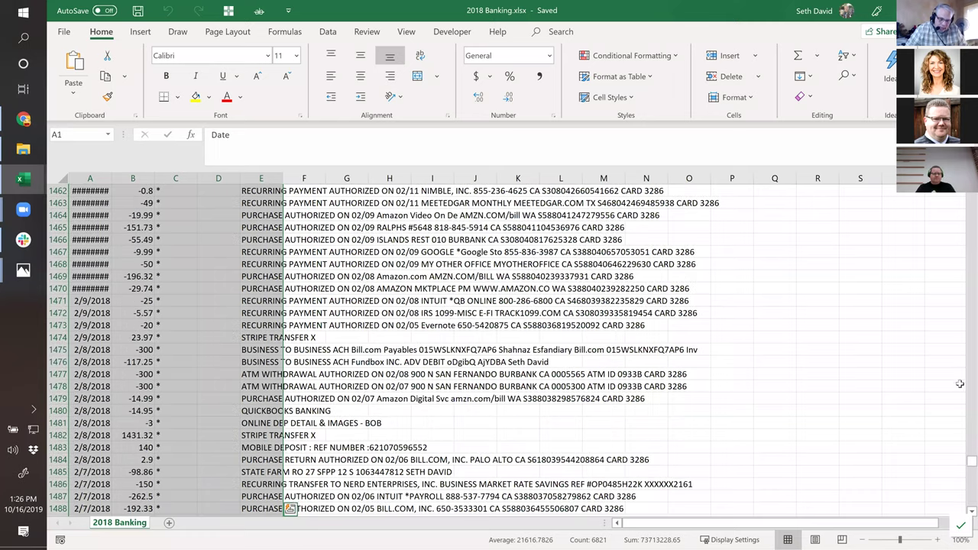
drag(966, 462, 965, 184)
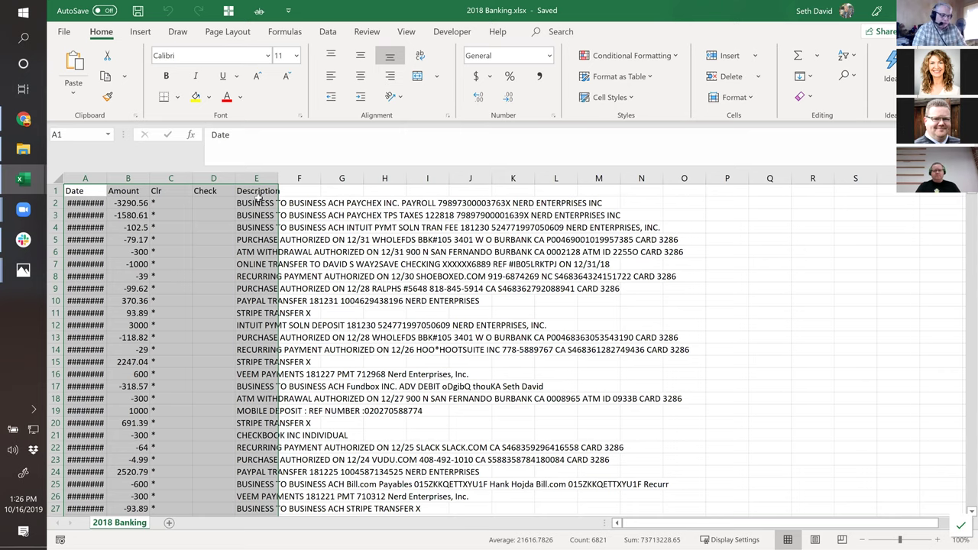
key(ctrl+t)
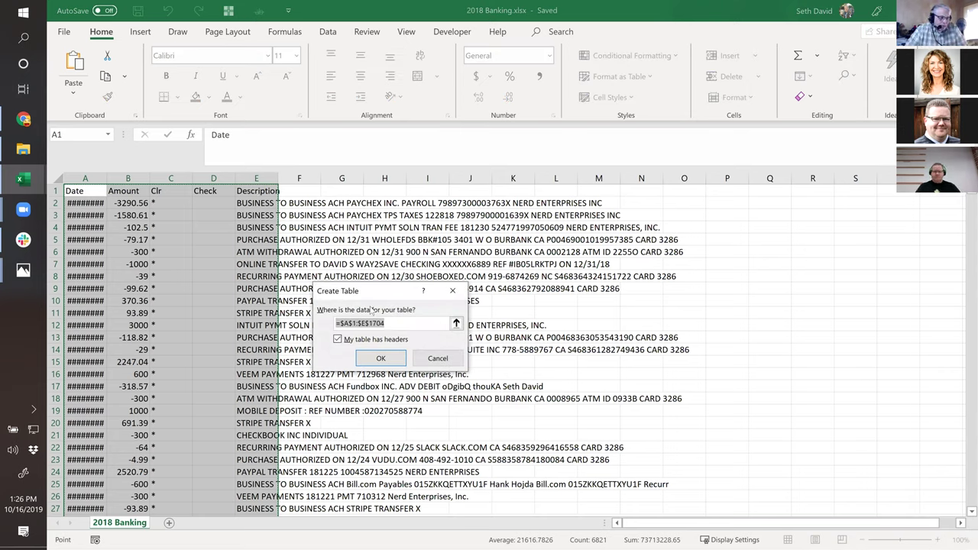
drag(374, 296, 393, 229)
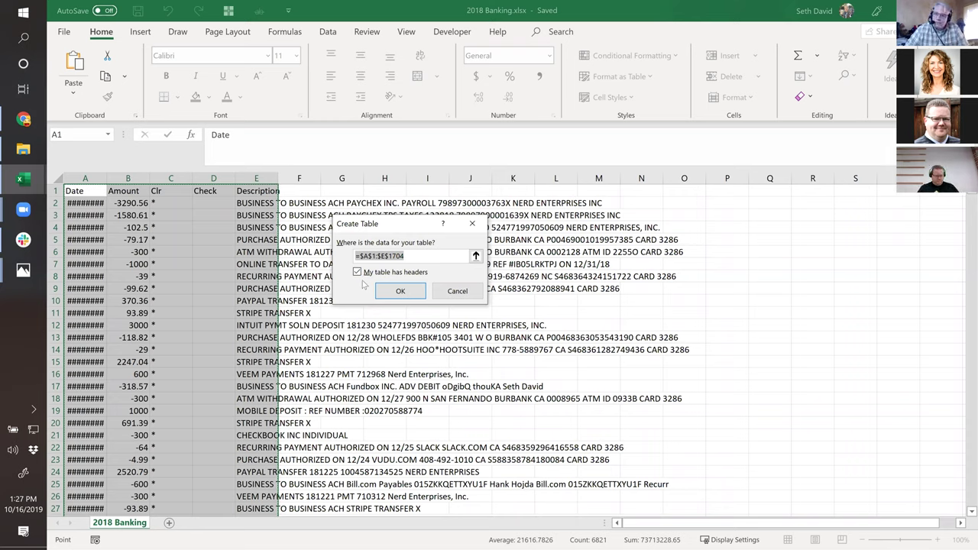
click(389, 291)
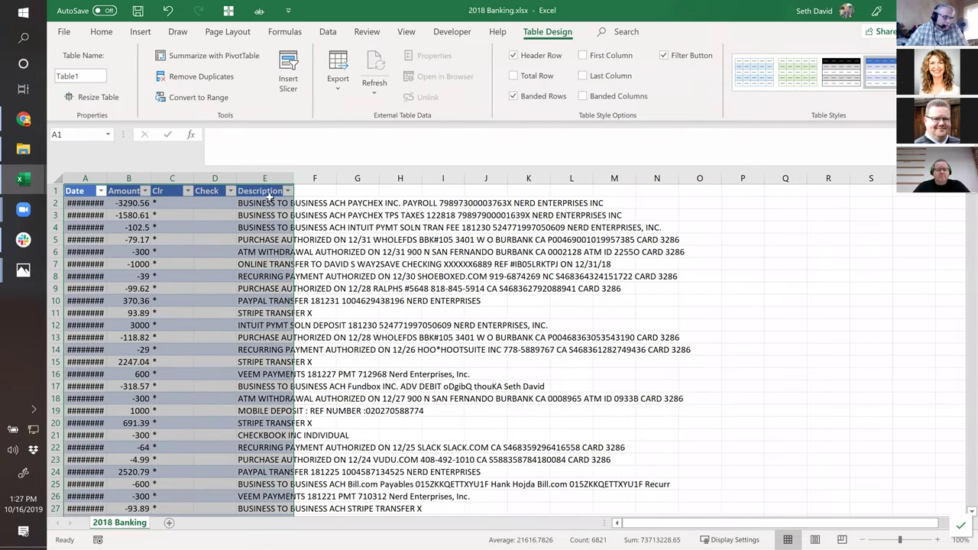
Step: Autofit the width of every column on the sheet, and select the first date in the table
click(55, 176)
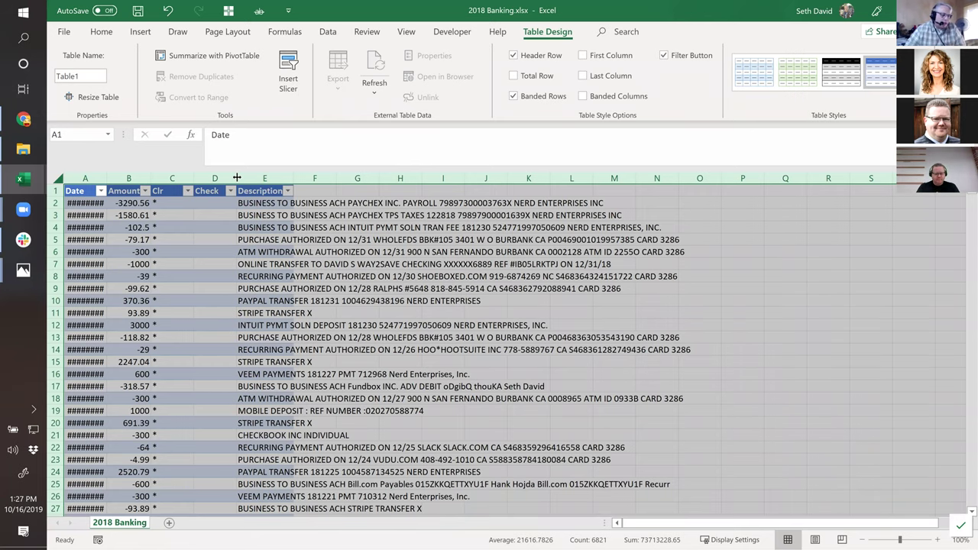
double_click(237, 177)
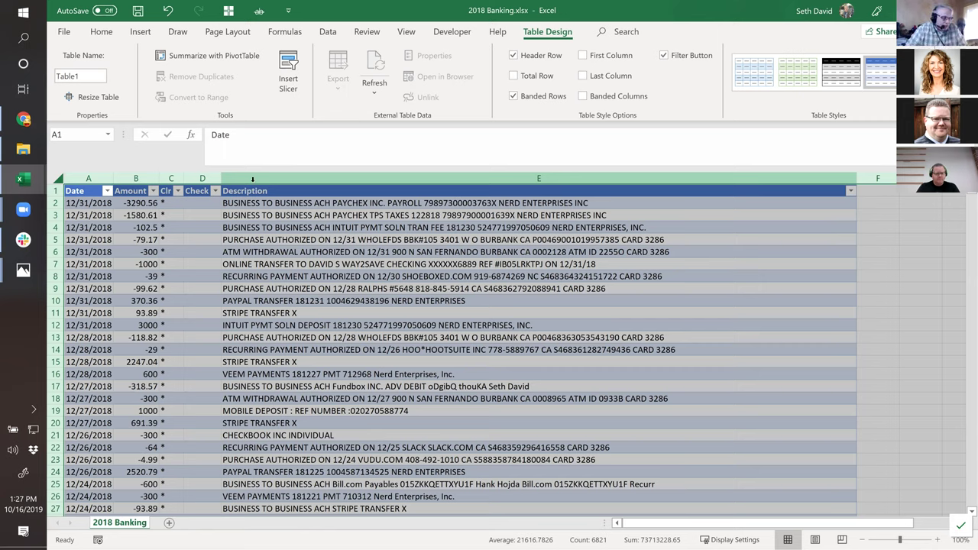
click(87, 202)
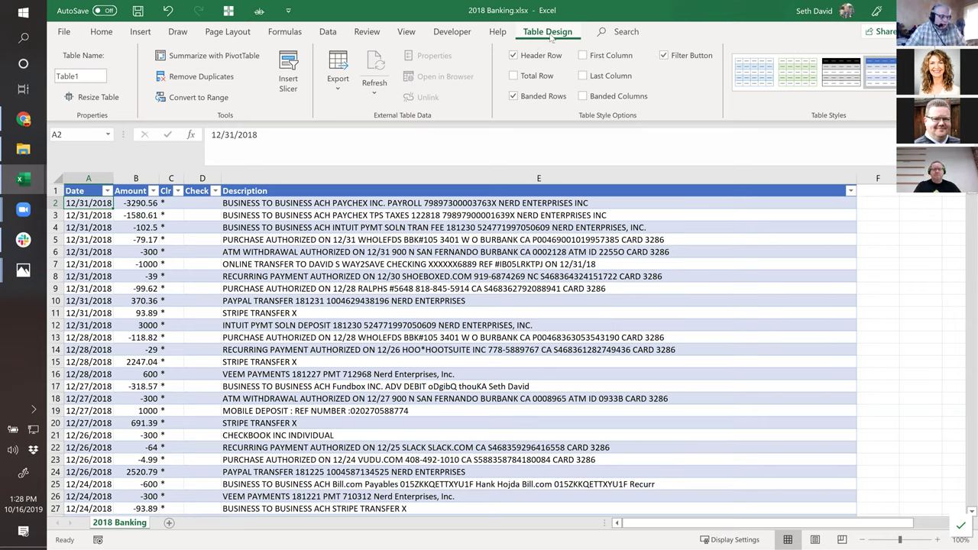
Step: Apply the light yellow table style with row borders from the Light group to the transaction table
click(809, 79)
click(890, 85)
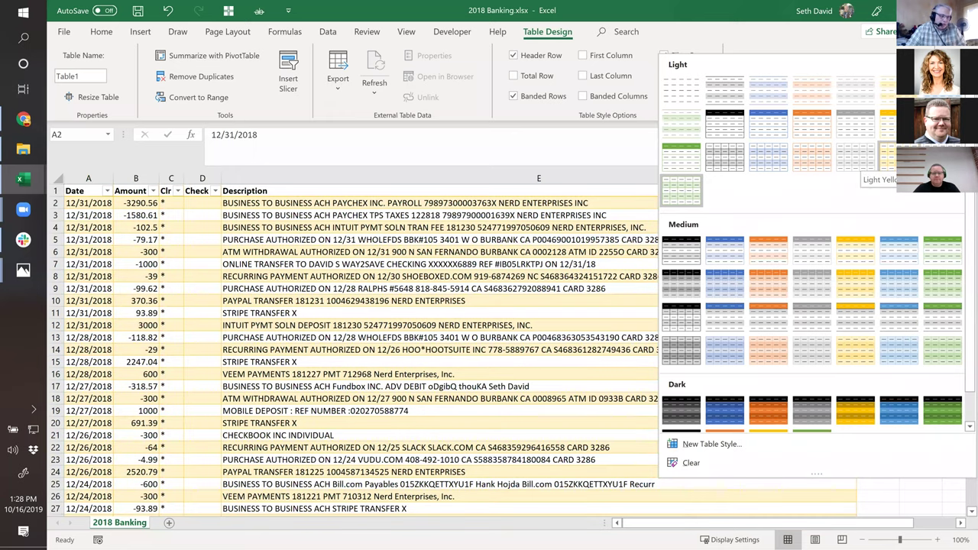
click(888, 157)
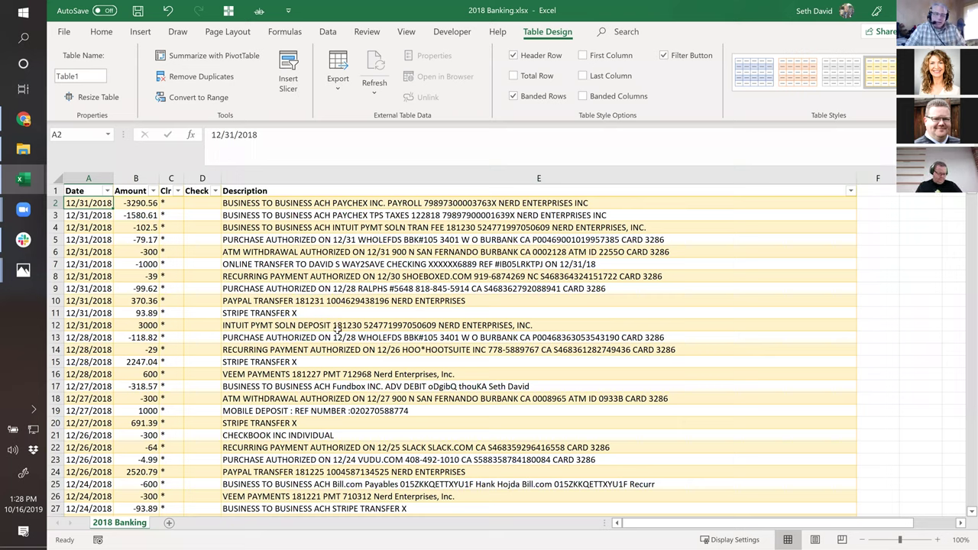
Step: Format all dates in the table's Date column with the 03/14/12 date type
key(Up)
key(Down)
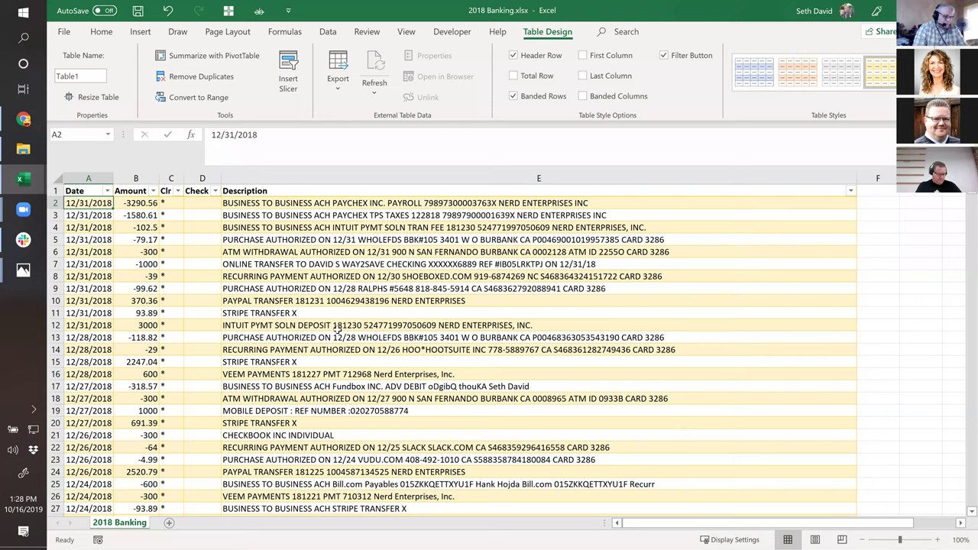
key(Up)
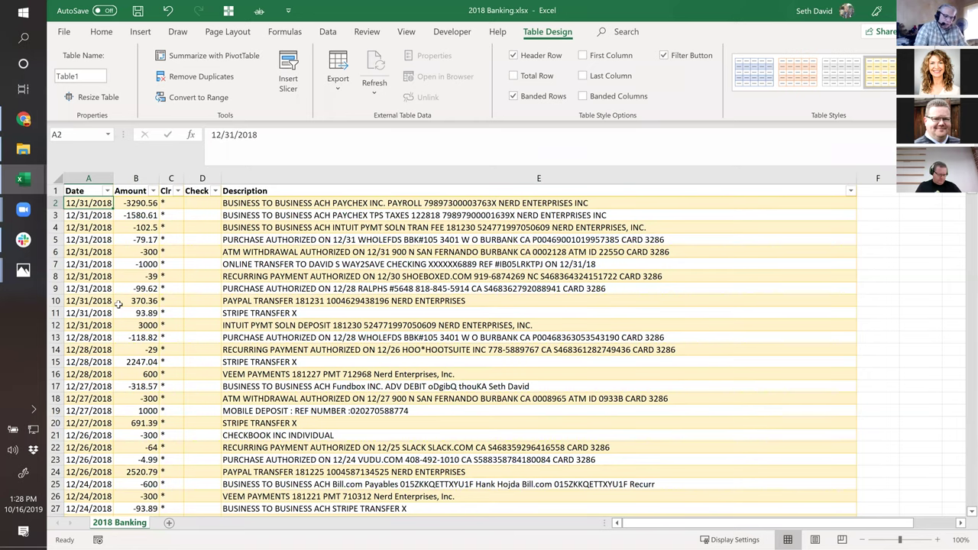
key(ctrl+shift+Down)
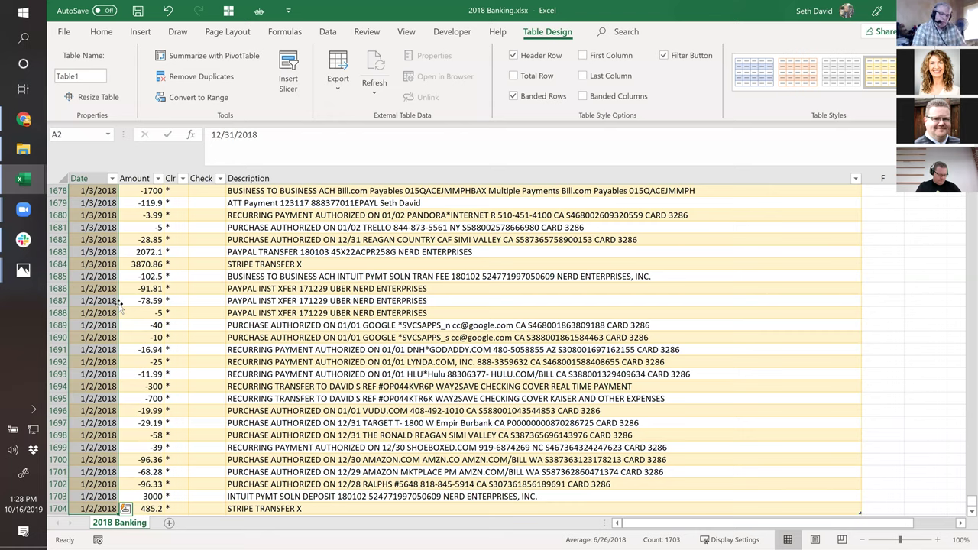
key(ctrl+BackSpace)
key(ctrl+1)
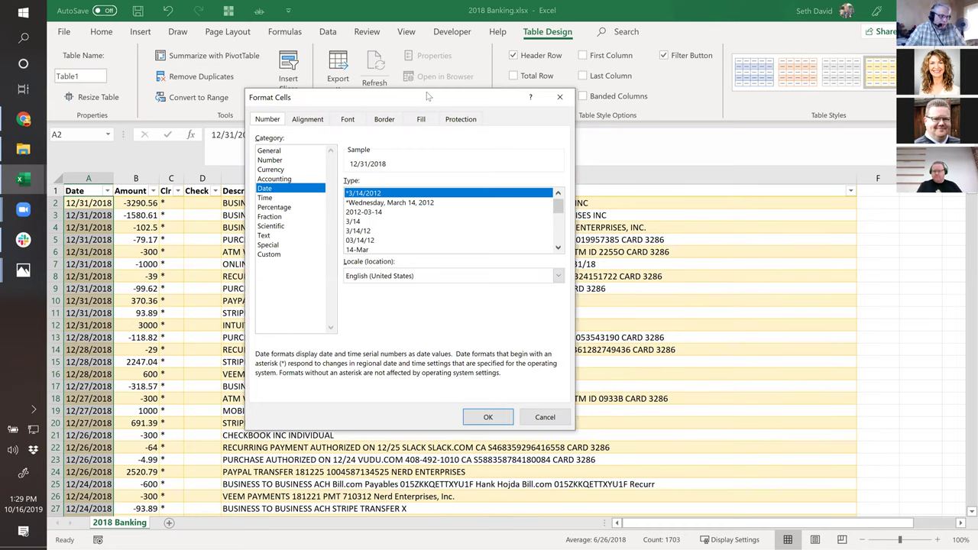
drag(421, 105, 481, 84)
click(429, 221)
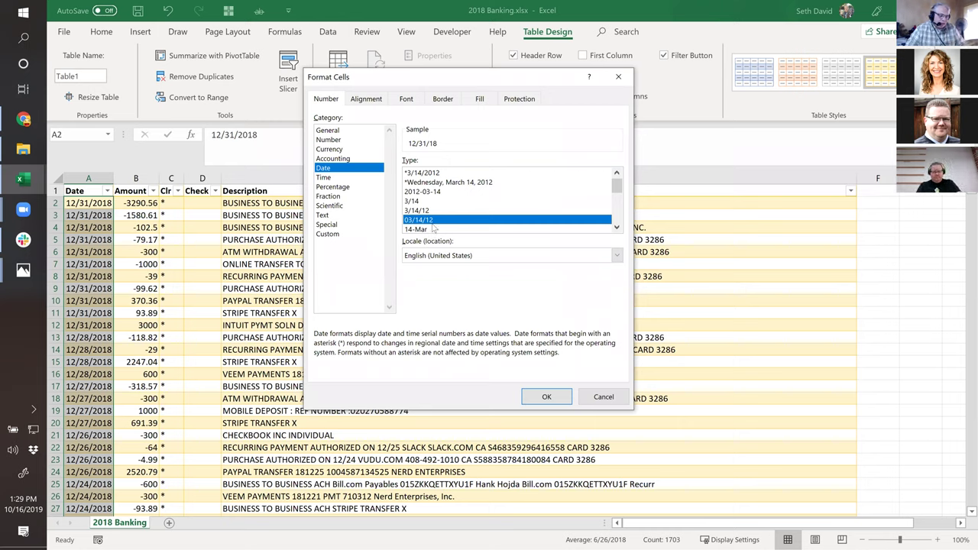
click(547, 396)
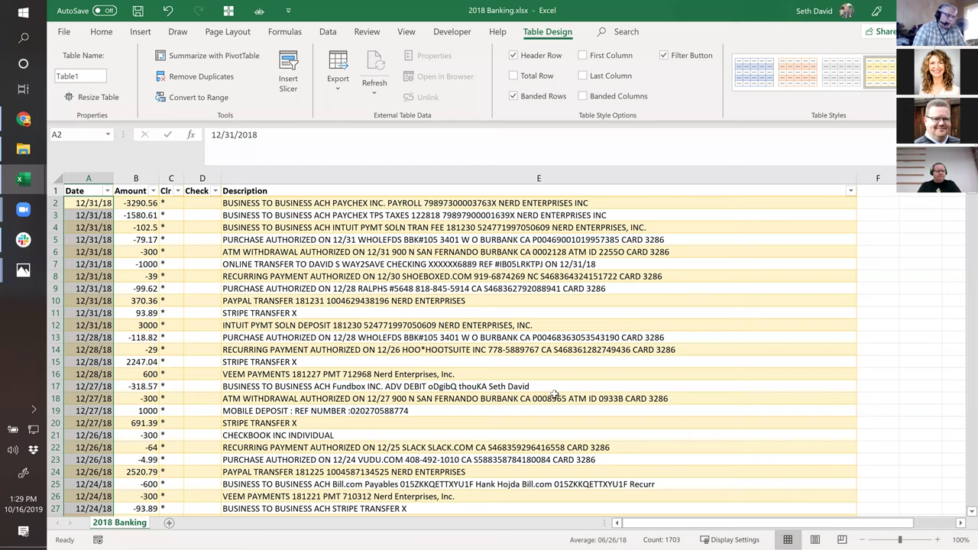
Step: Format all values in the Amount column as numbers with two decimals, a thousands separator and negatives in red parentheses
key(Right)
key(ctrl+shift+Down)
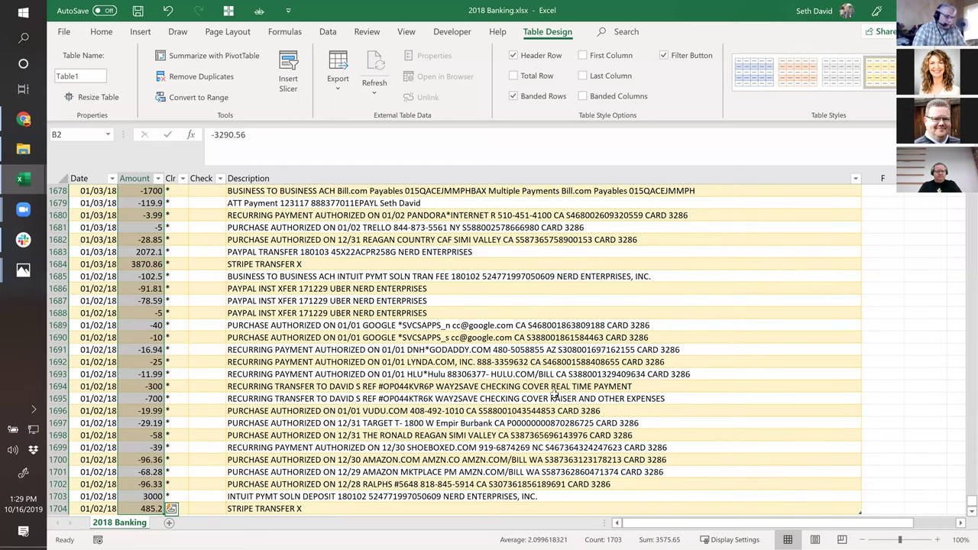
key(ctrl+1)
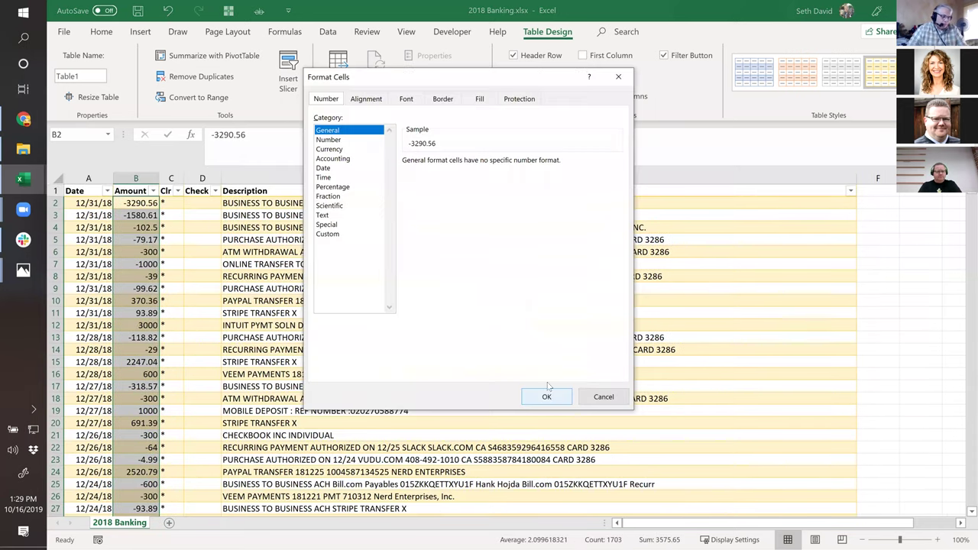
click(330, 140)
click(406, 179)
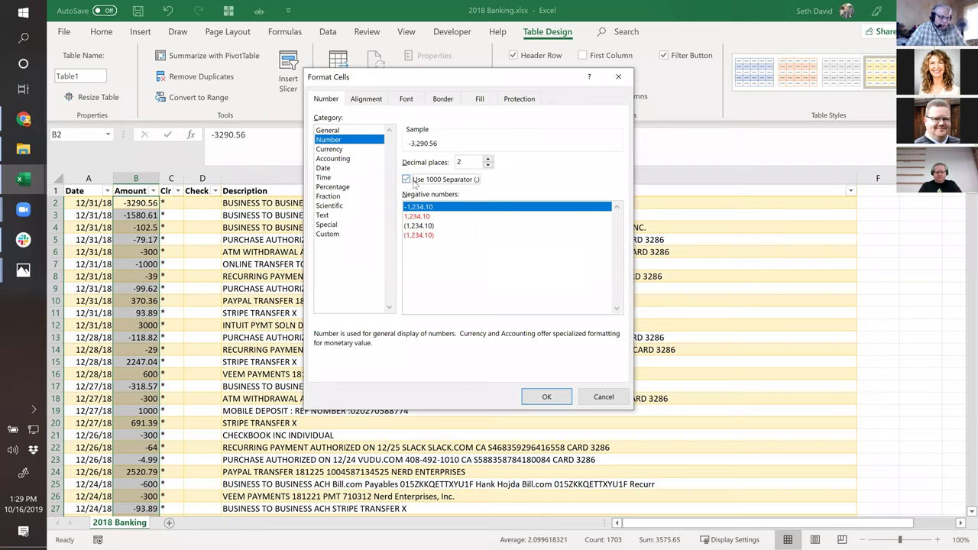
click(429, 234)
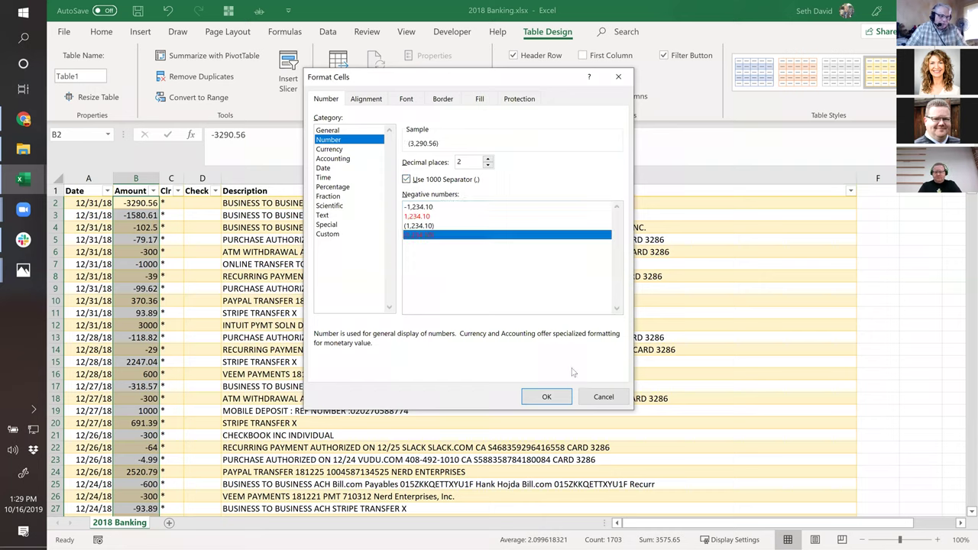
click(545, 398)
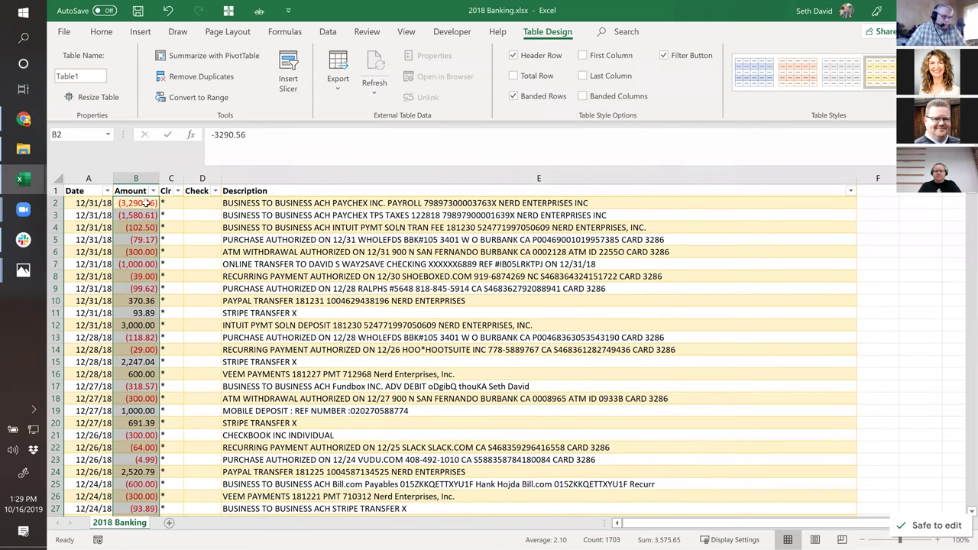
click(147, 203)
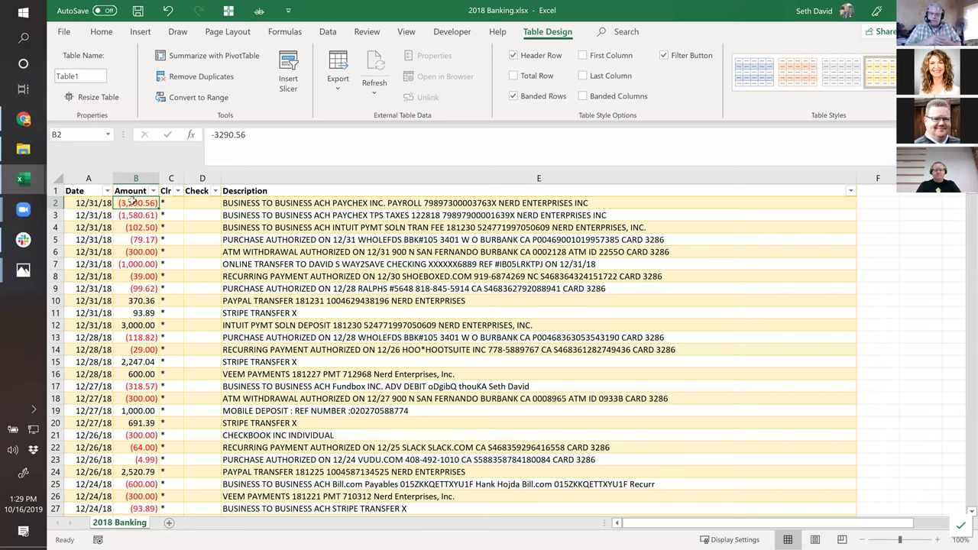
Step: Filter the table's Date column to show only the March 2018 transactions
click(89, 203)
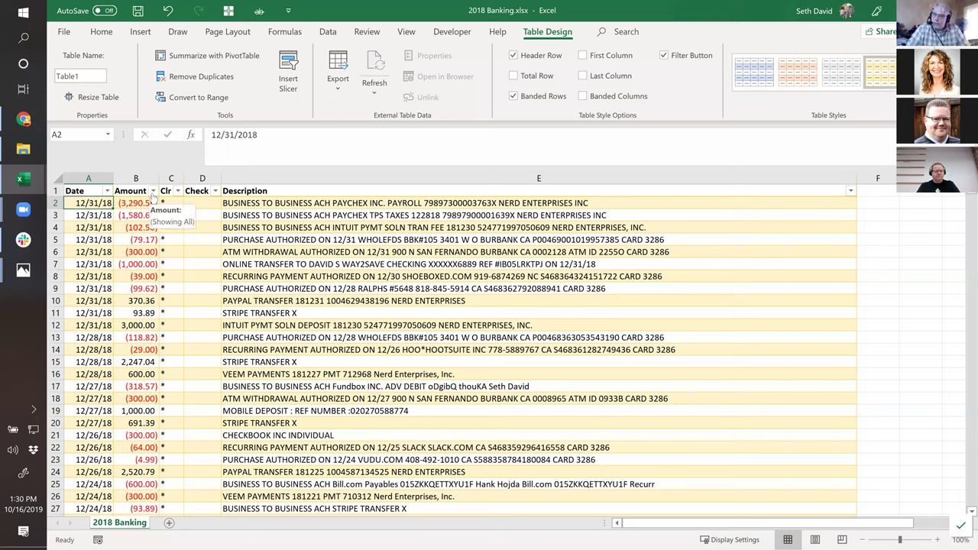
click(108, 192)
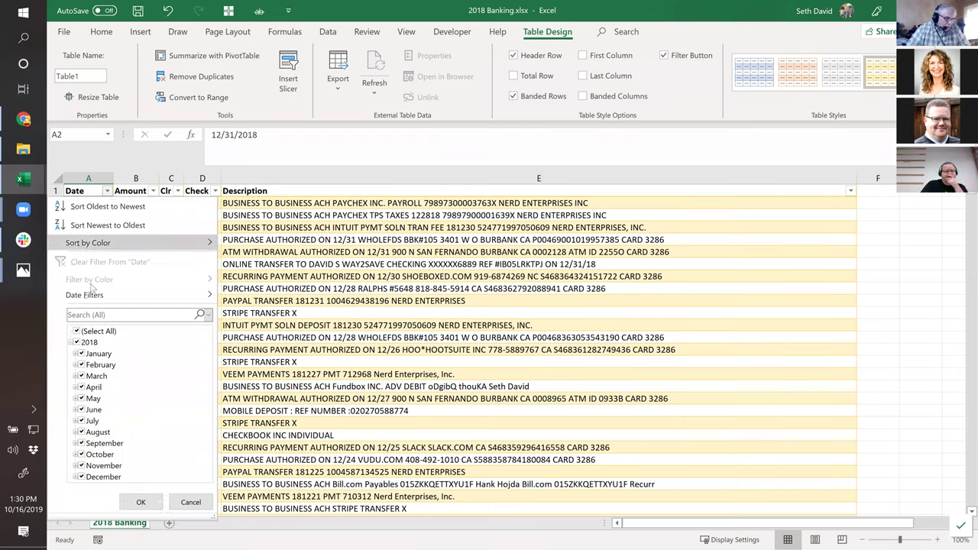
click(77, 332)
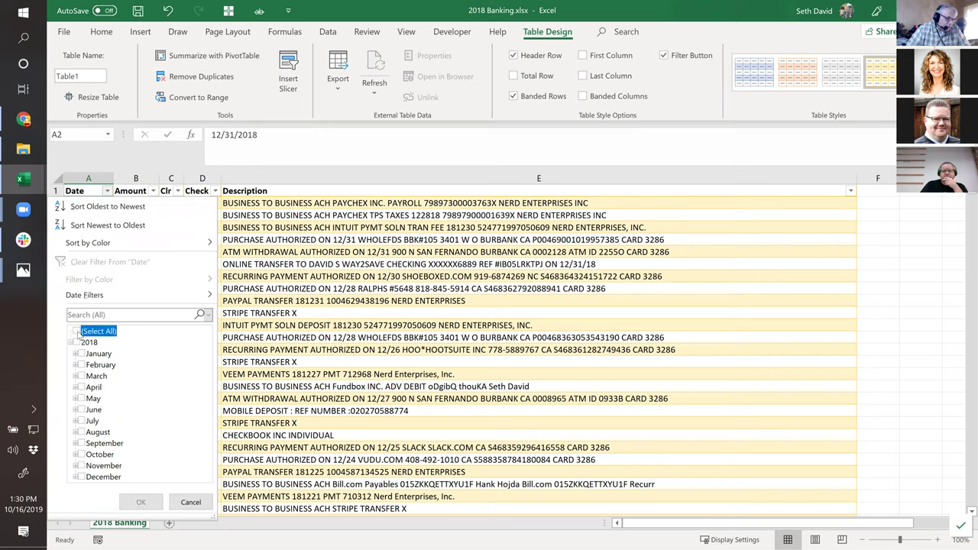
click(81, 377)
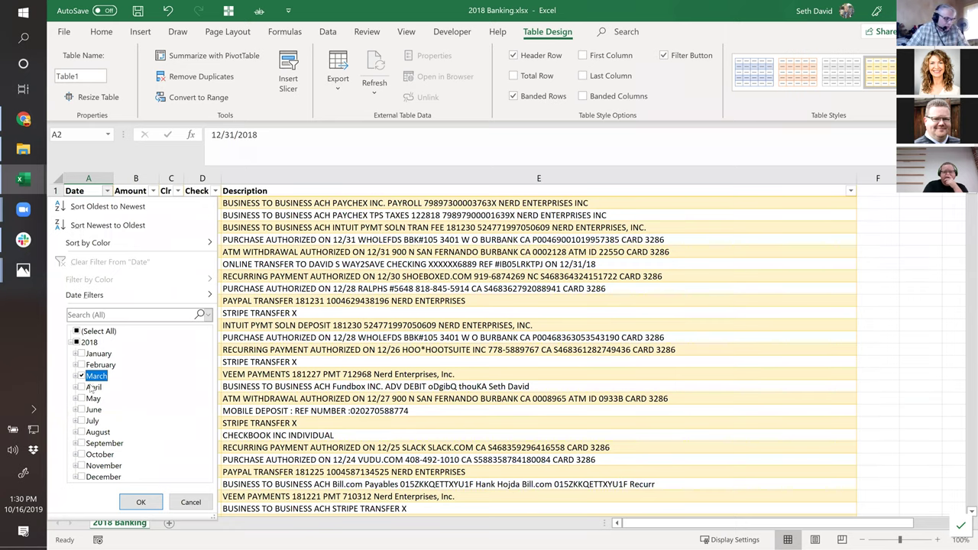
click(140, 502)
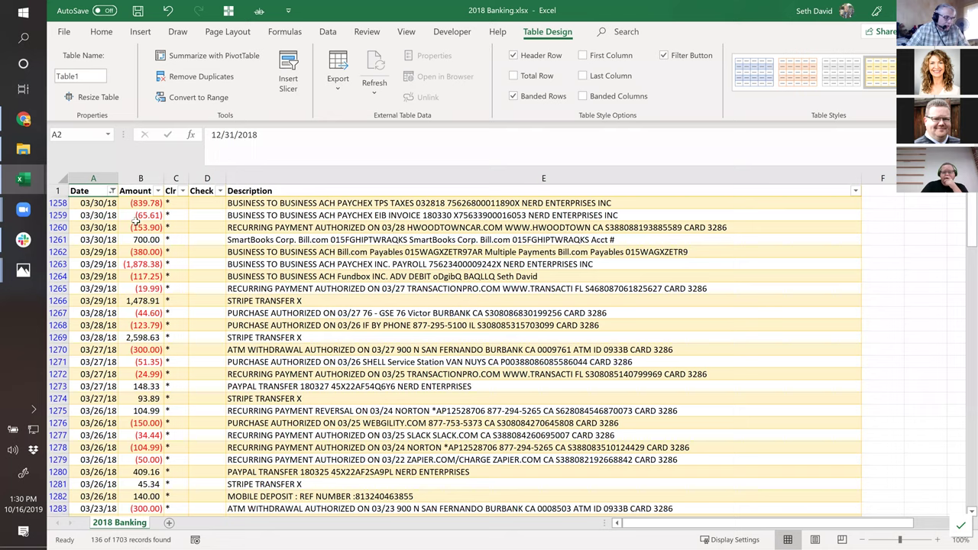
click(101, 203)
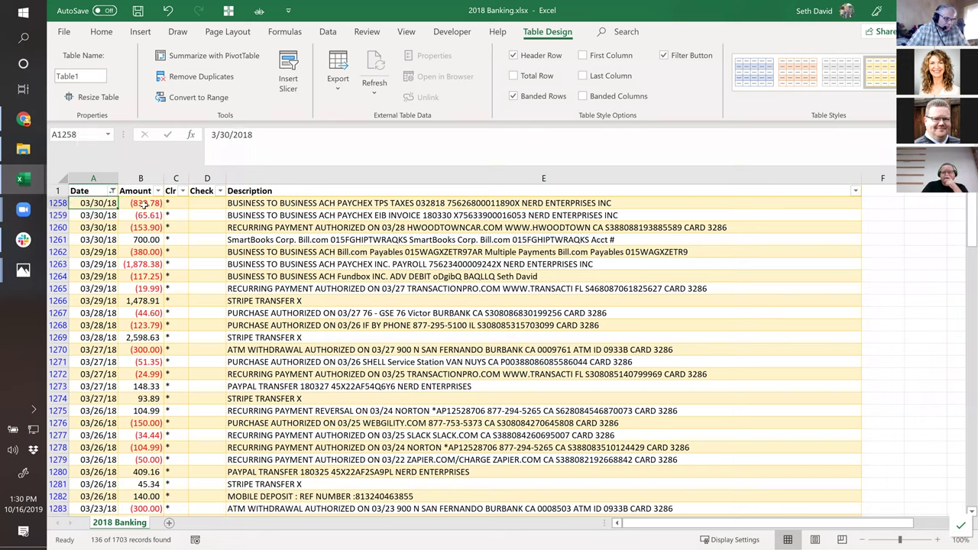
Step: Sort the filtered March transactions by Amount from largest to smallest, then re-sort them from smallest to largest
click(144, 204)
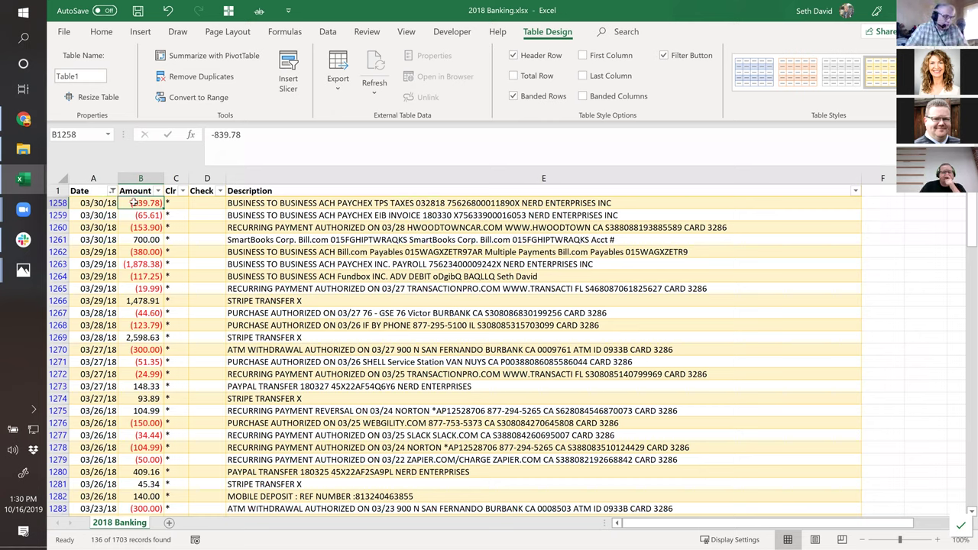
click(330, 33)
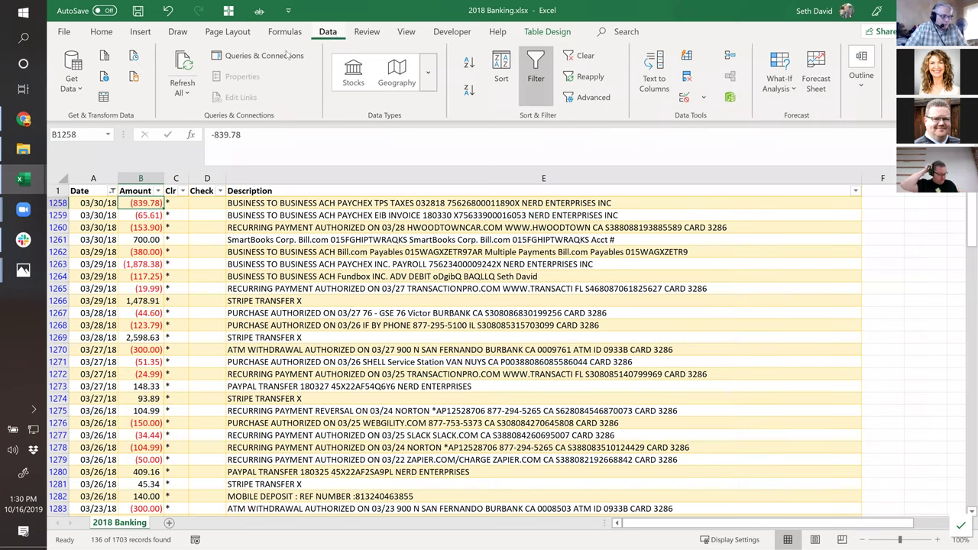
click(128, 214)
click(130, 203)
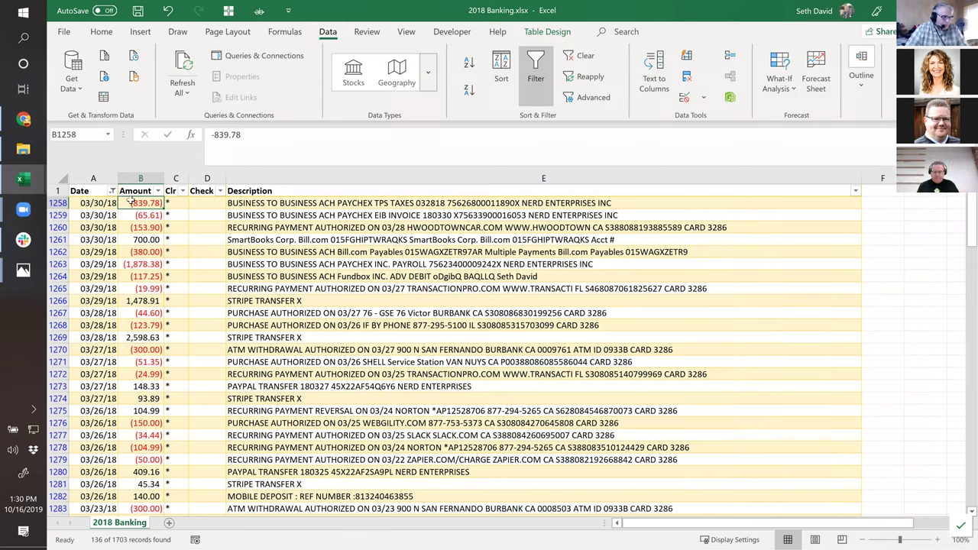
click(469, 91)
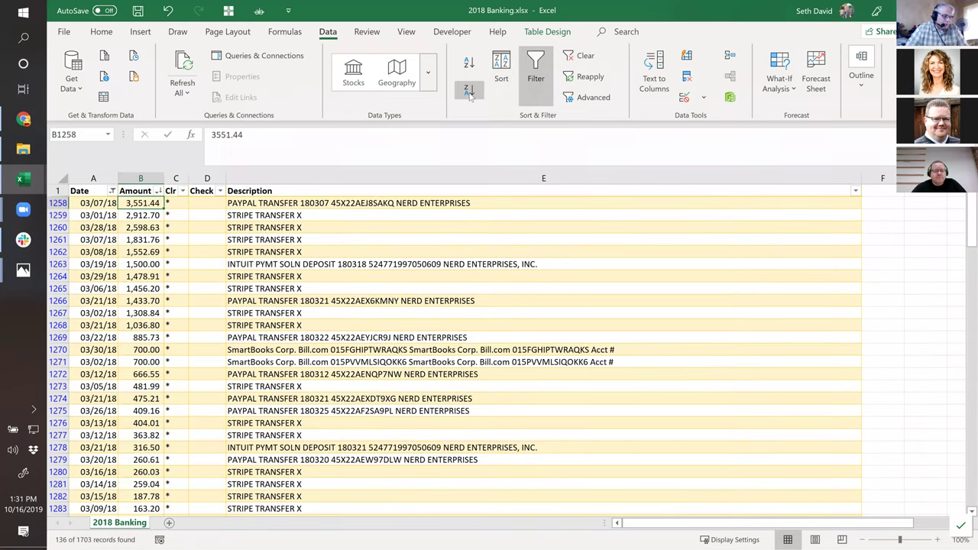
click(470, 67)
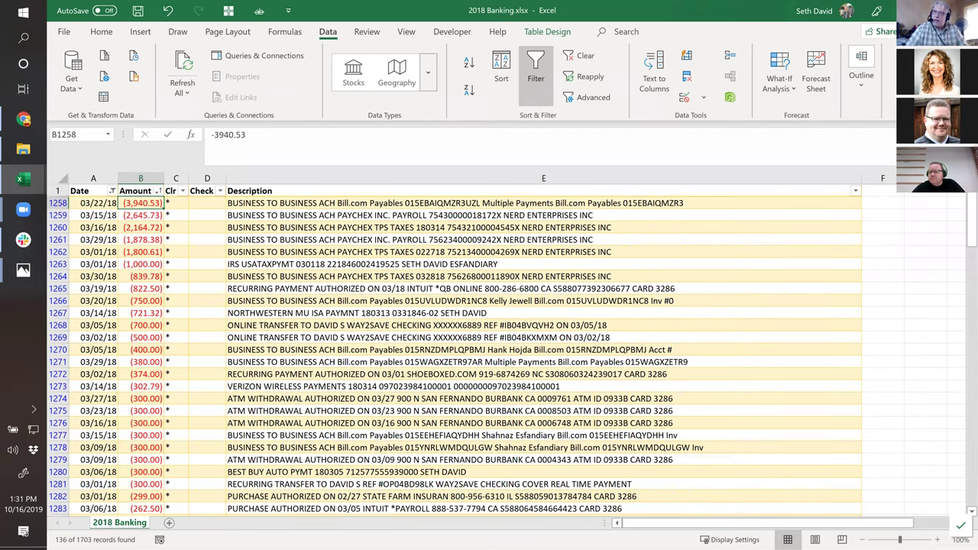
Step: Switch to the Wells Fargo statement image in Photos to examine its activity summary, then return to the Excel workbook
key(alt+Tab)
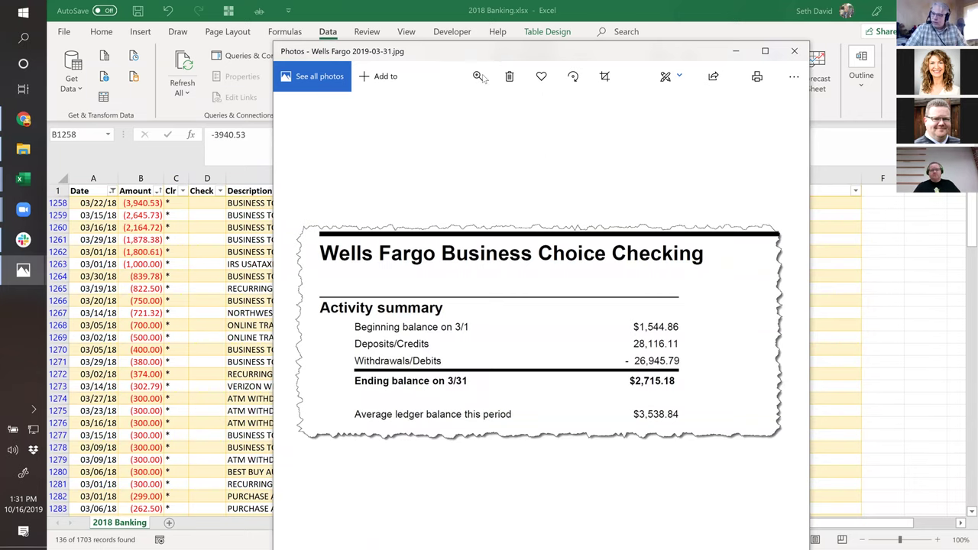
key(alt+Tab)
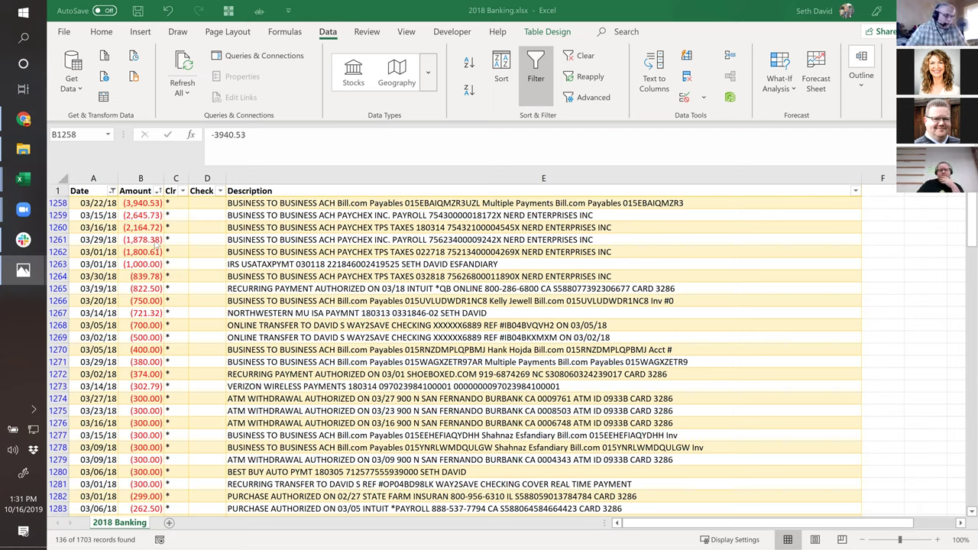
click(147, 204)
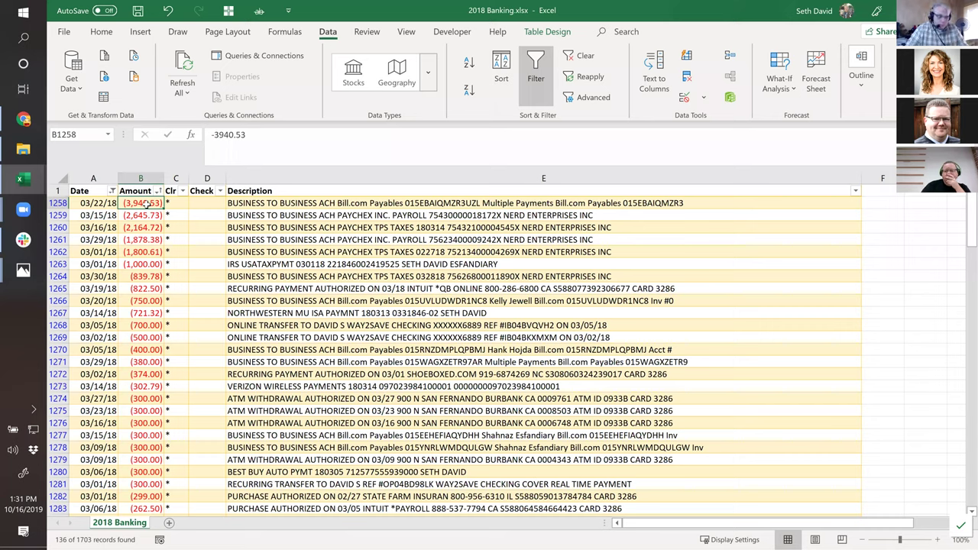
click(92, 204)
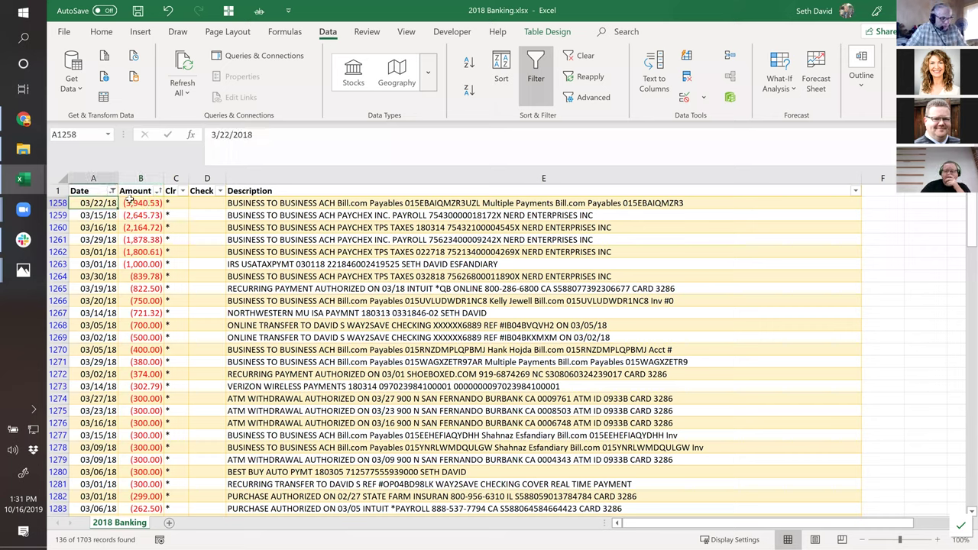
Step: Filter the Amount column to values less than 0 and sort the remaining transactions from largest to smallest amount
click(138, 203)
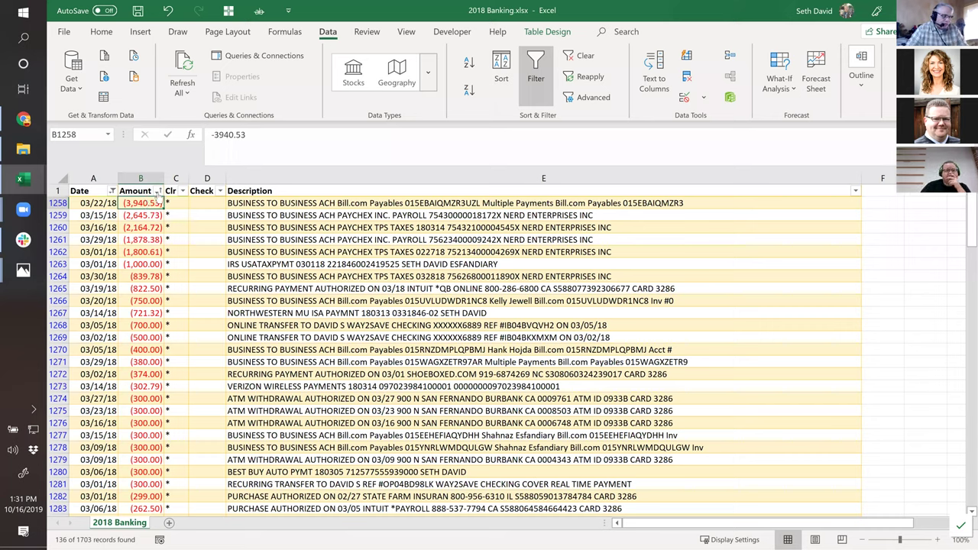
click(158, 191)
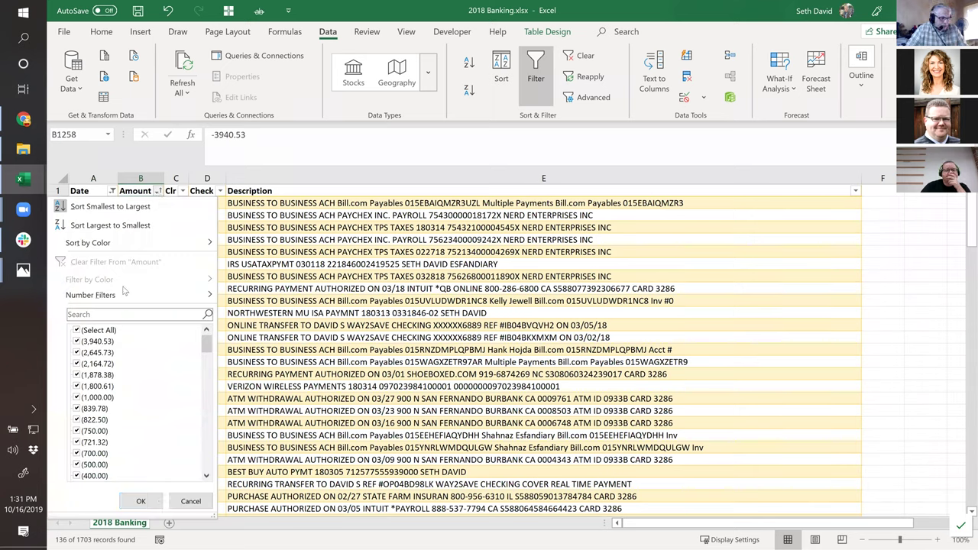
mouse_move(123, 296)
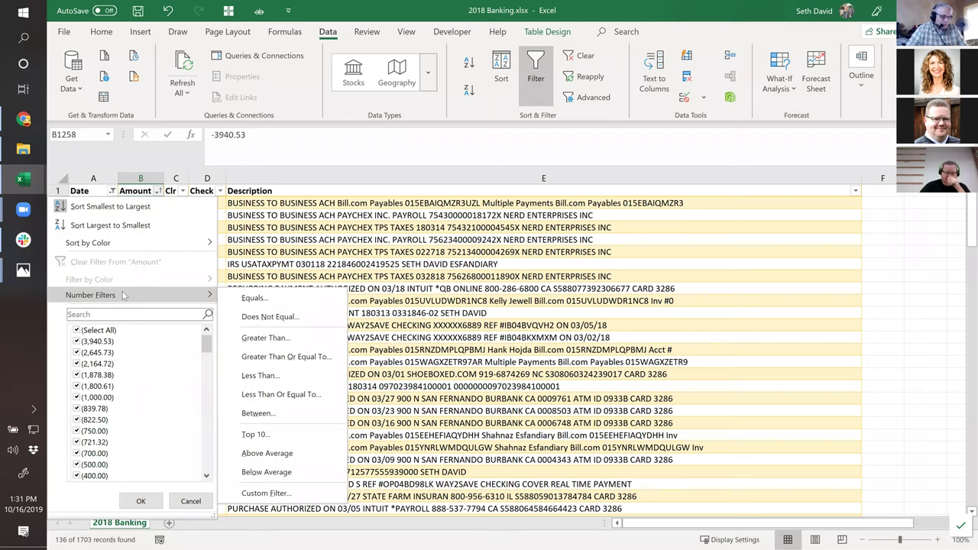
click(283, 377)
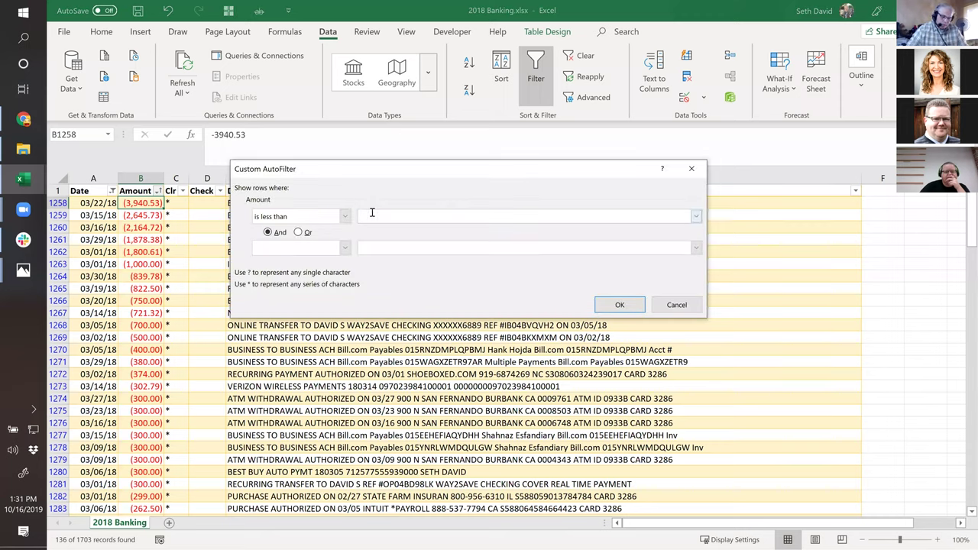
text(0)
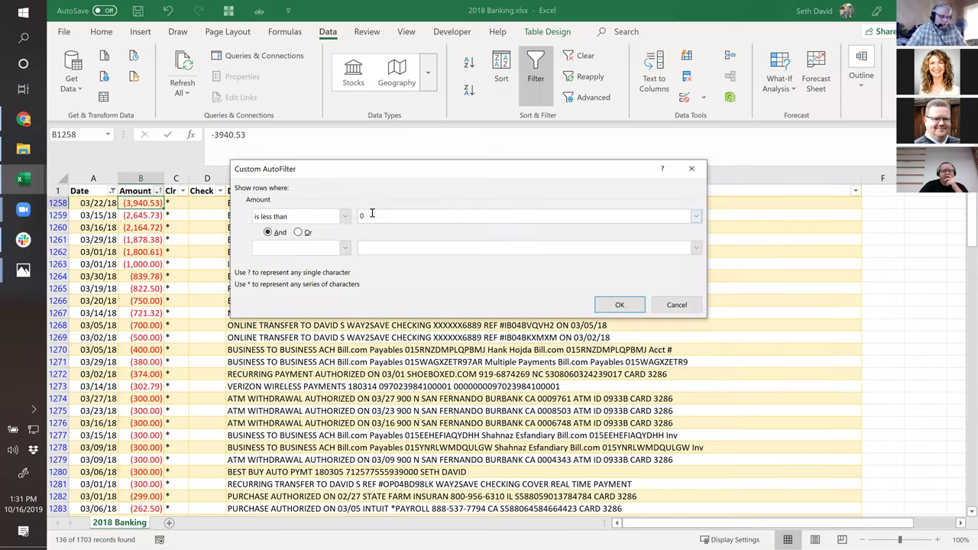
click(619, 306)
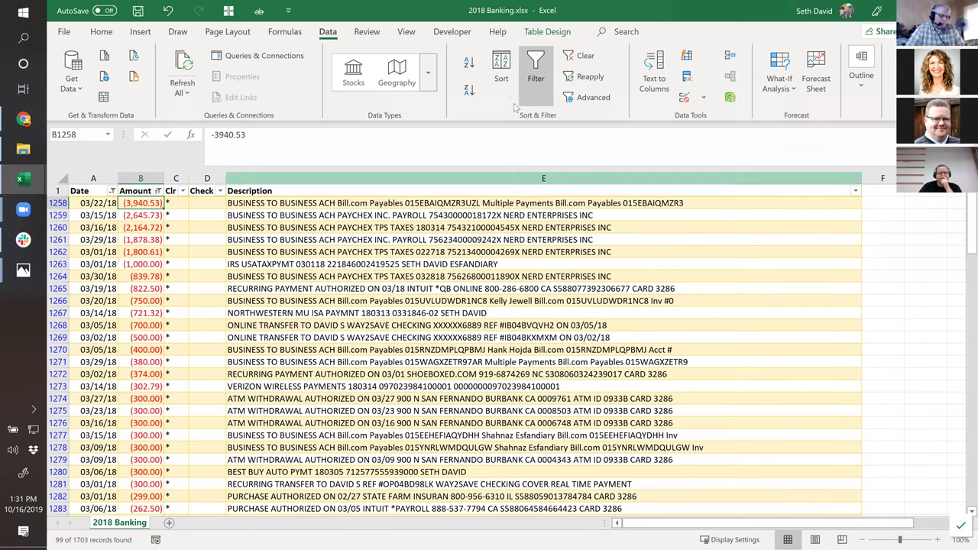
click(469, 90)
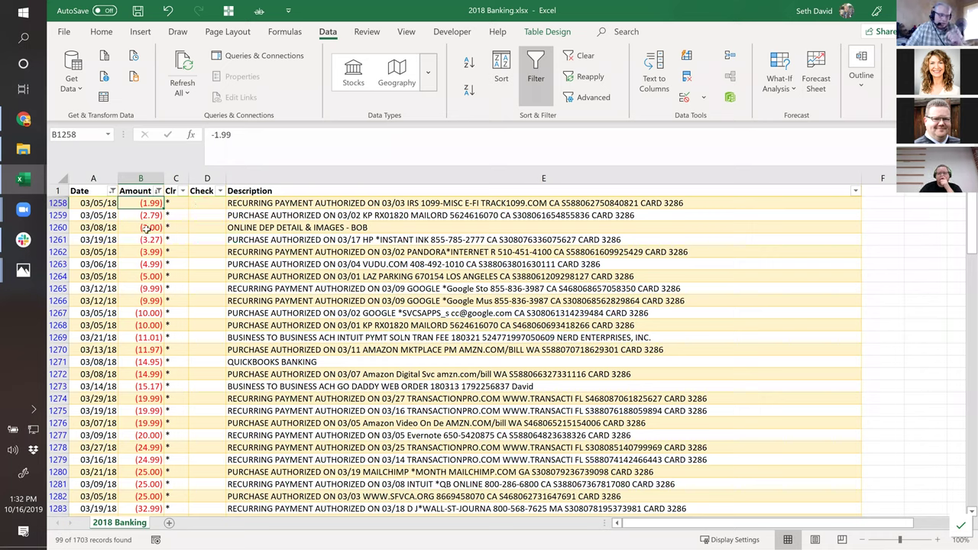
Step: Look through the sorted March withdrawals for repeated amounts and select the 25.00 withdrawals in B1280:B1282 to check their count and sum
click(194, 362)
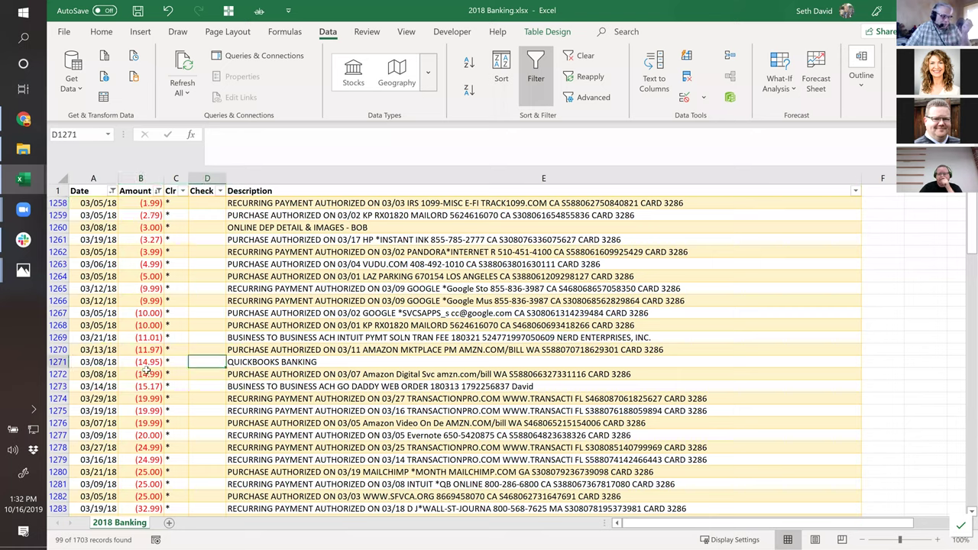
scroll(350, 365, down, 1)
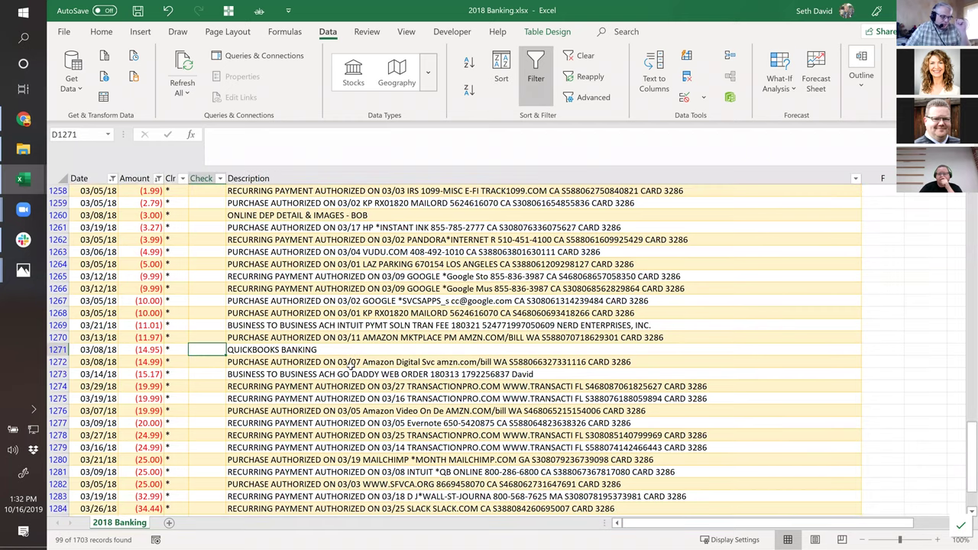
scroll(350, 365, down, 2)
drag(142, 386, 142, 411)
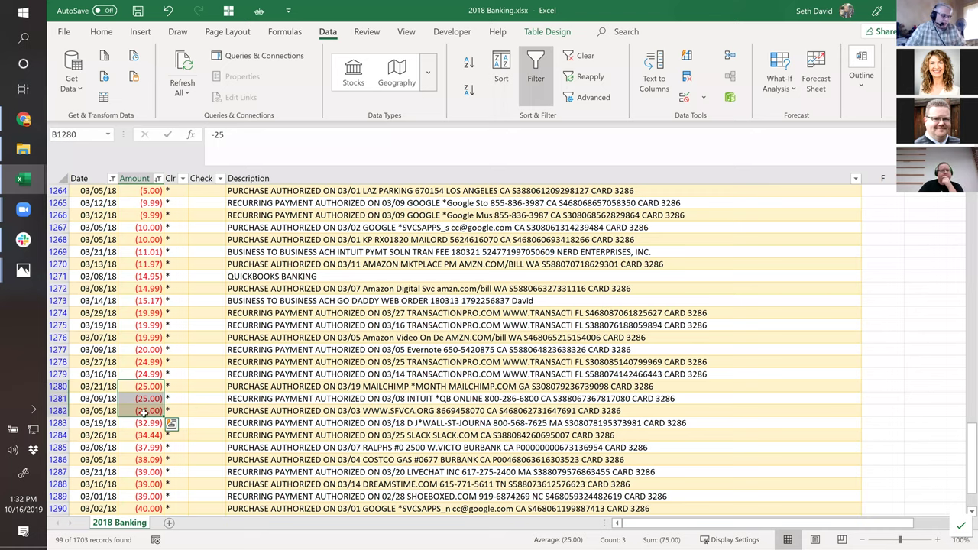
click(142, 412)
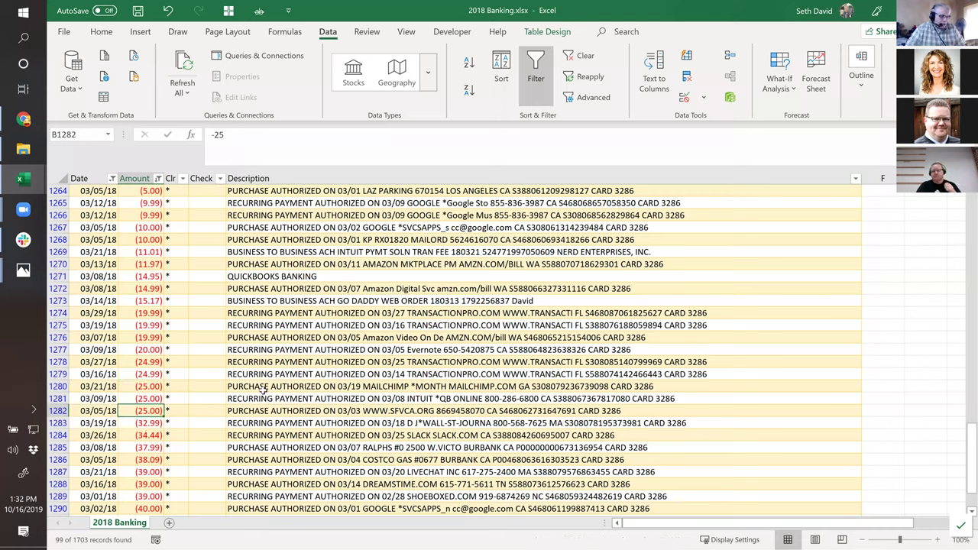
scroll(293, 419, down, 1)
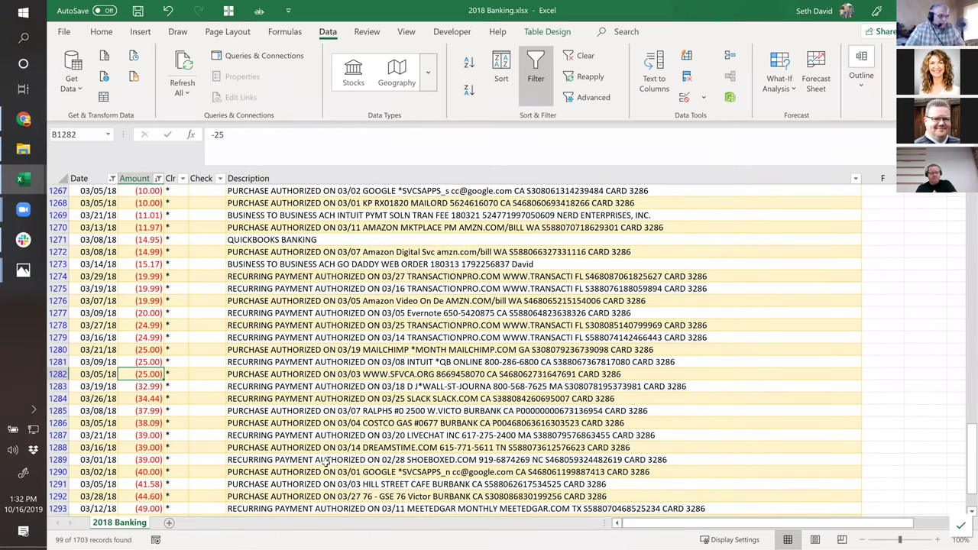
drag(142, 350, 142, 374)
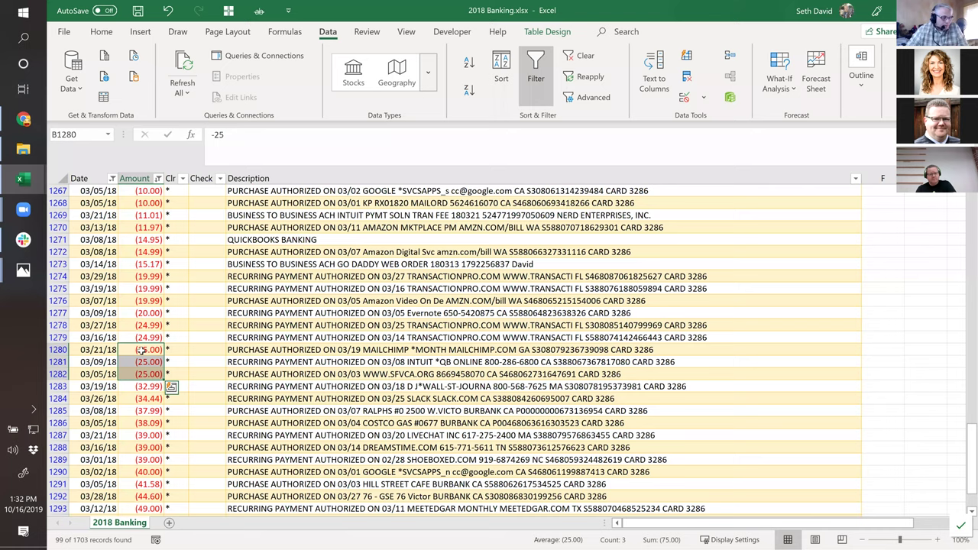
drag(134, 349, 133, 374)
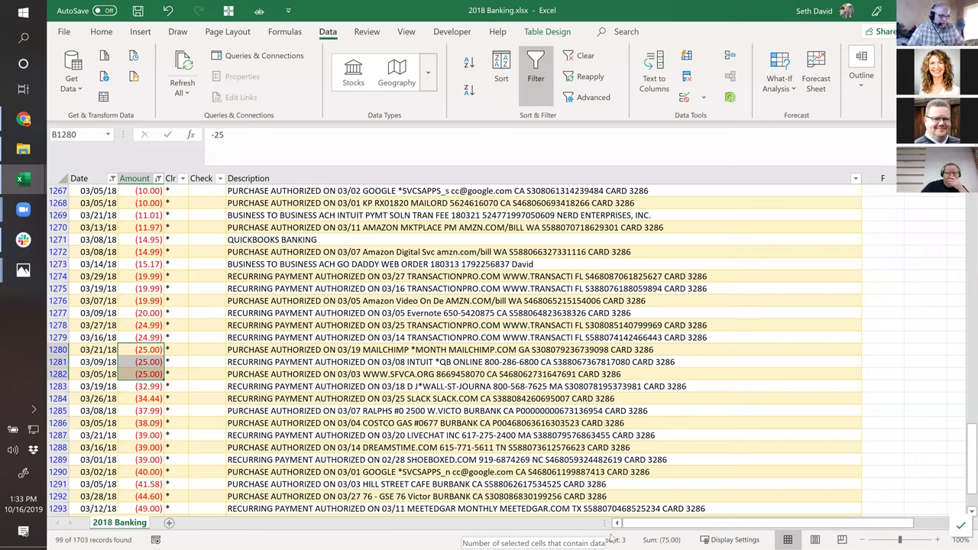
Step: Compare the dates and descriptions of the three 25.00 withdrawals in rows 1280 to 1282, and select those rows
click(89, 349)
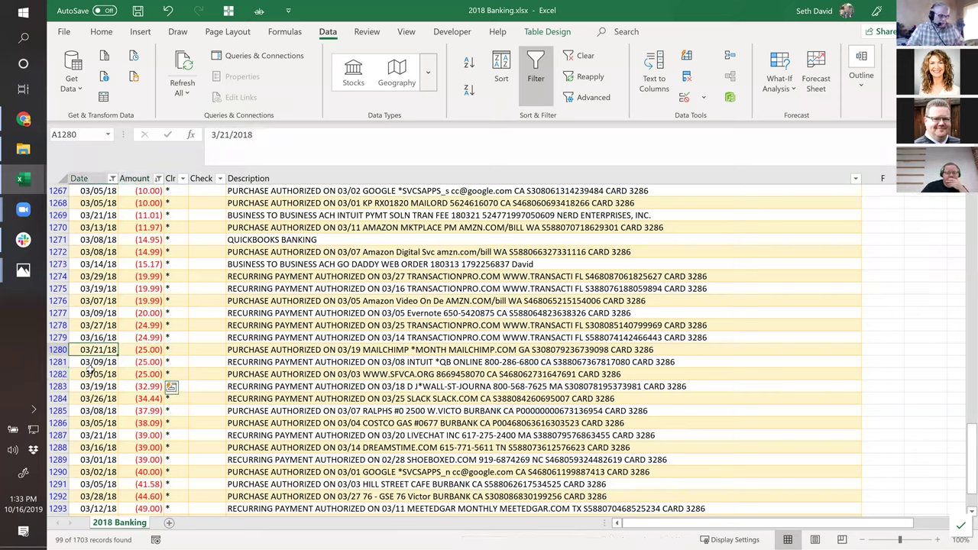
shift+click(89, 371)
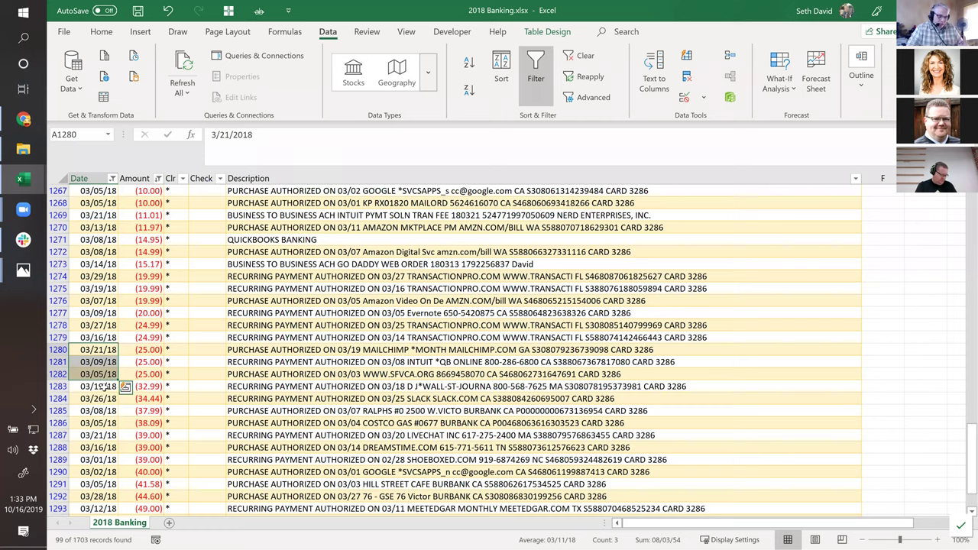
click(386, 348)
click(418, 362)
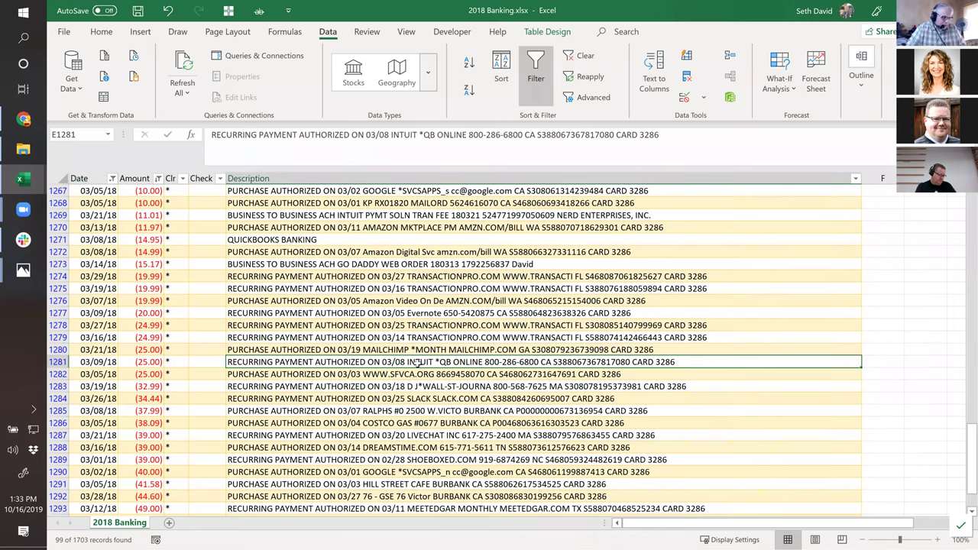
click(413, 375)
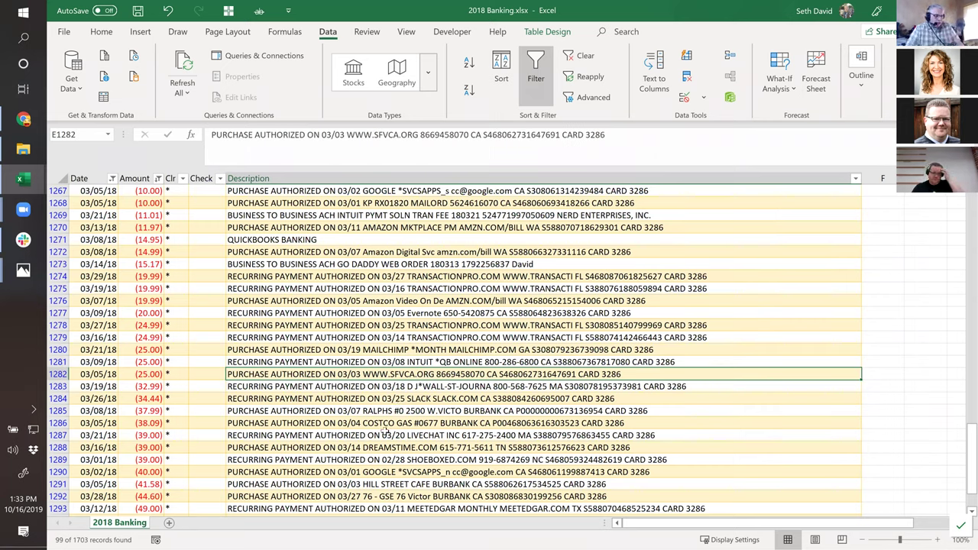
drag(59, 374, 59, 350)
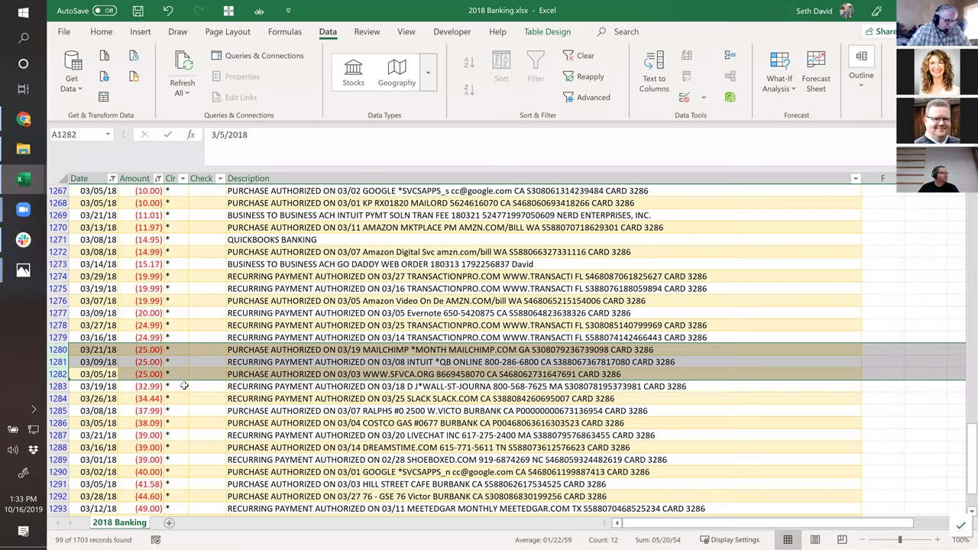
Step: Compare the descriptions, dates and amounts of the two 24.99 TransactionPro payments in rows 1278 and 1279
drag(279, 330, 276, 336)
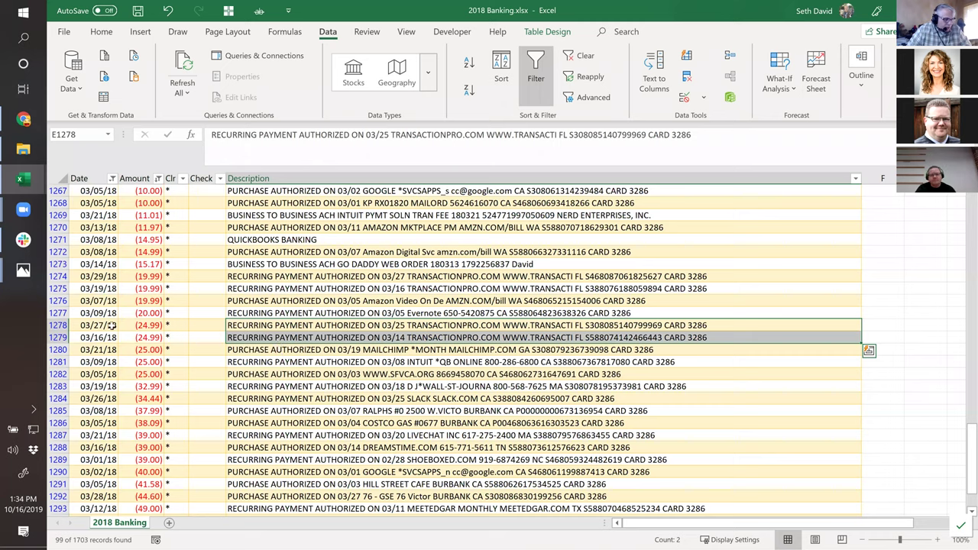
drag(99, 325, 127, 340)
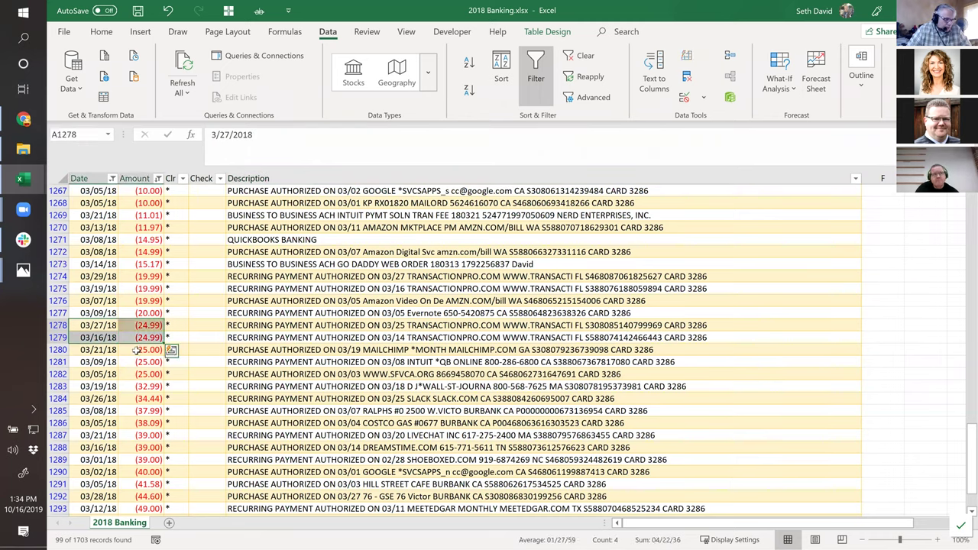
click(273, 376)
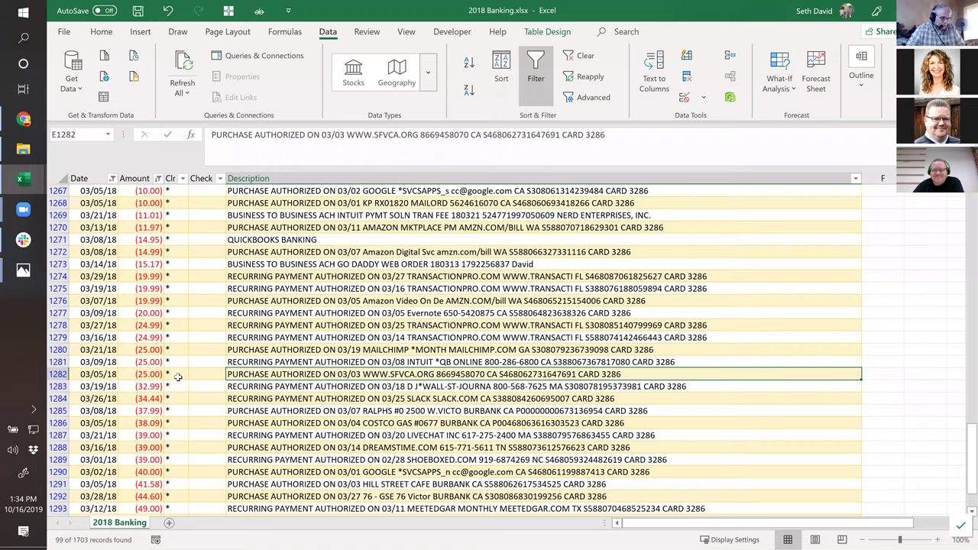
Step: Select the four 50.00 withdrawals in B1294:B1297 to check their count and sum, and select the first one's date
scroll(178, 377, down, 1)
scroll(177, 377, down, 4)
click(147, 340)
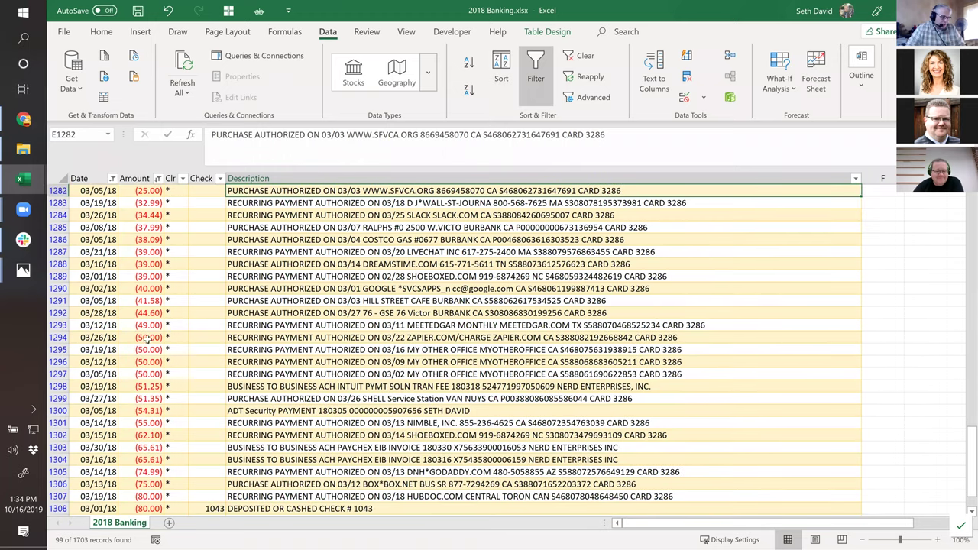
drag(147, 356, 148, 374)
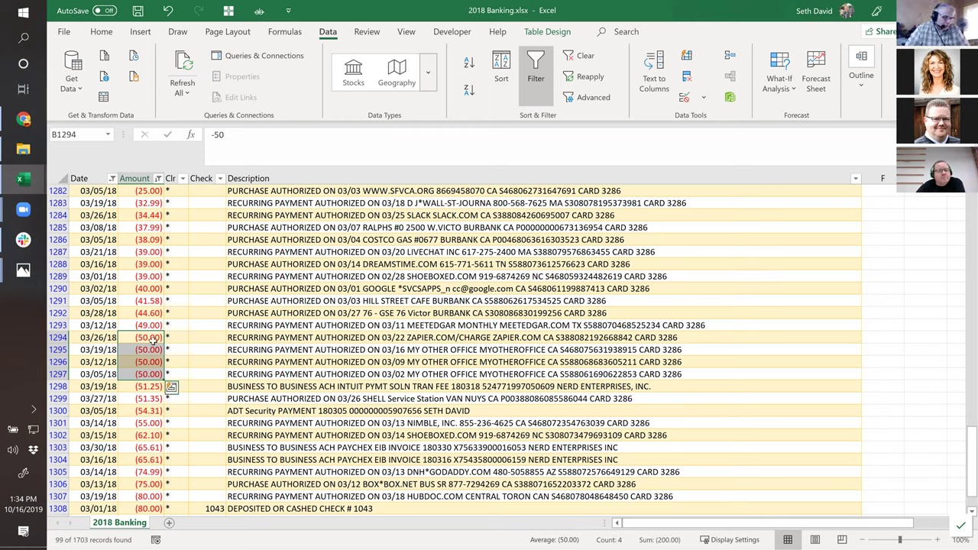
click(94, 337)
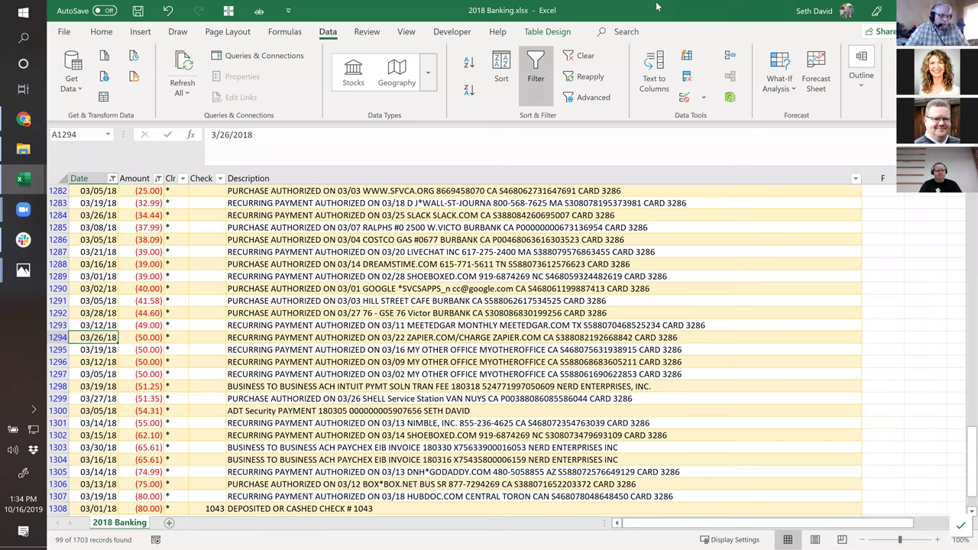
Step: Turn on the table's Total Row and go to it at the end of the data
click(565, 35)
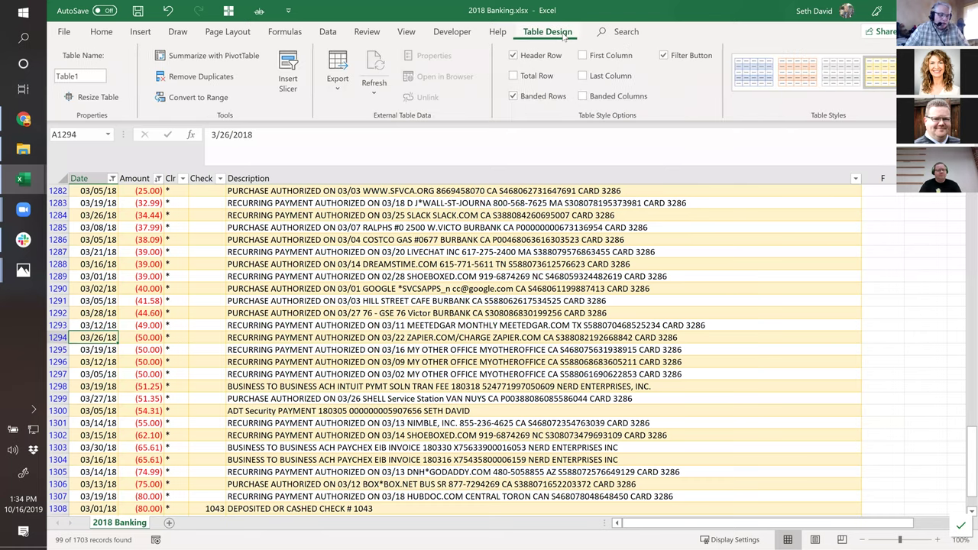
click(514, 76)
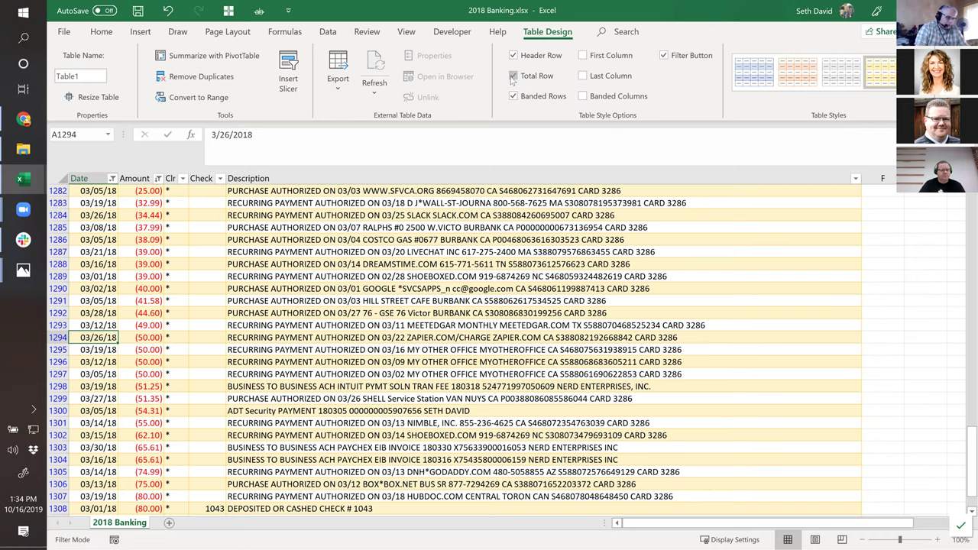
key(ctrl+Down)
key(Down)
key(Down)
key(Down)
key(Up)
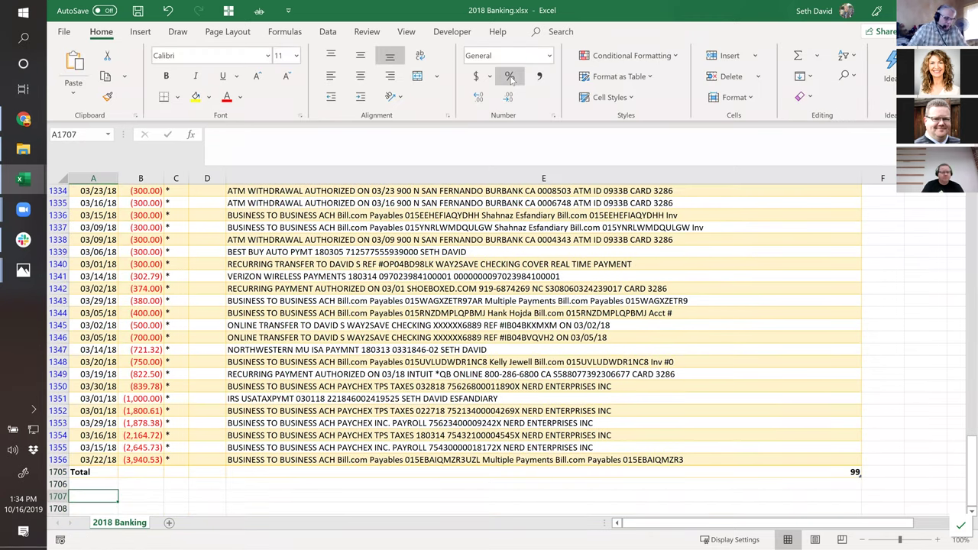
Step: Set the Amount column's total in B1705 to Sum and widen the column slightly to fit it
click(135, 471)
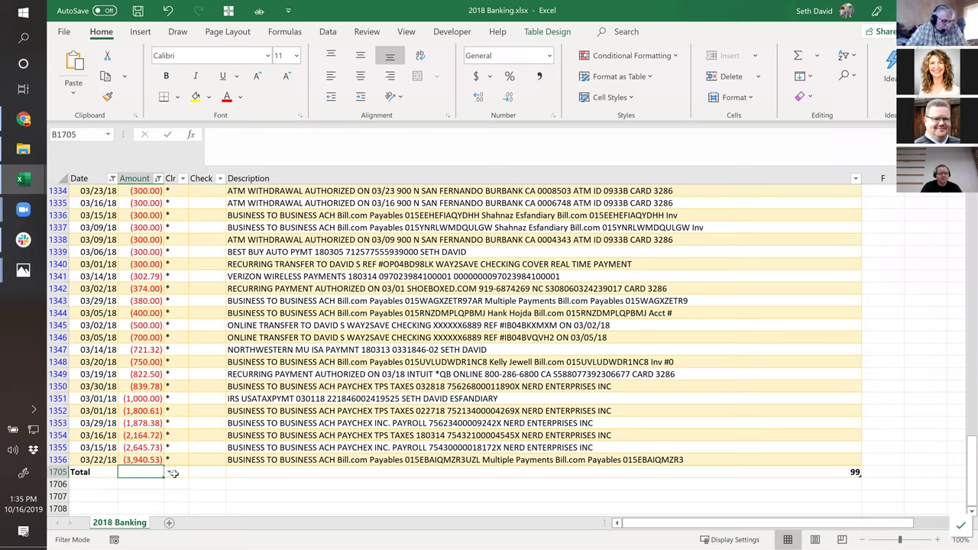
click(172, 473)
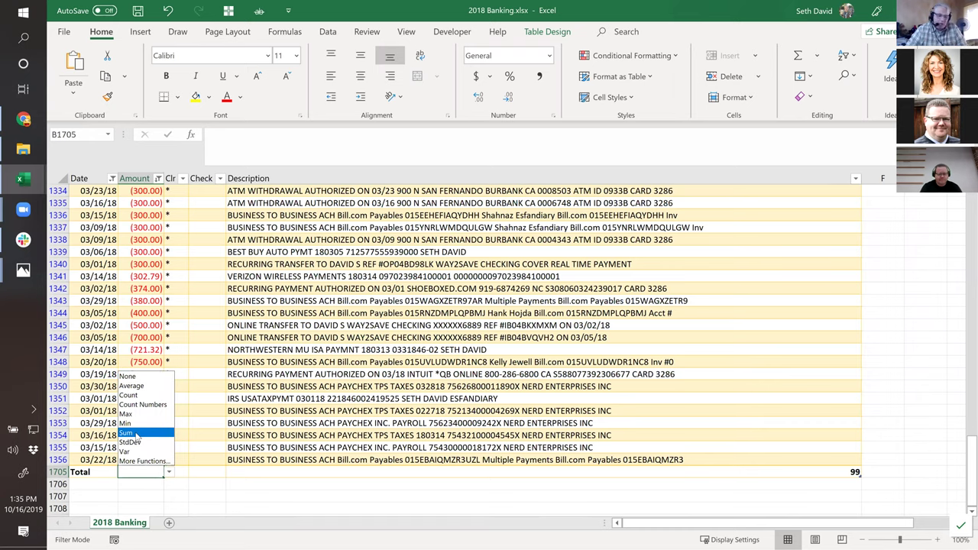
click(136, 433)
drag(164, 180, 166, 180)
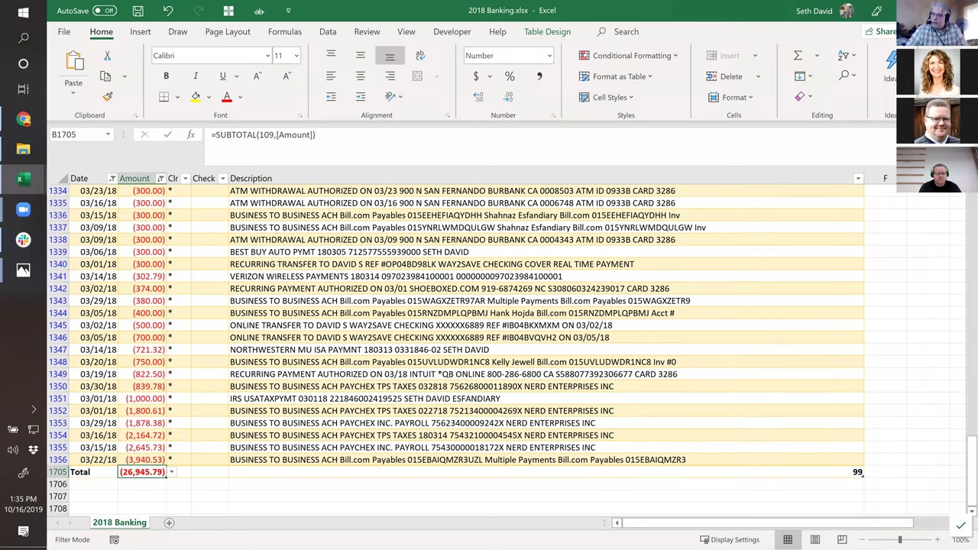
Step: Check the withdrawals total against the Wells Fargo statement in Photos, return to Excel and examine the repeated 300.00 withdrawals in B1333:B1340
key(alt+Tab)
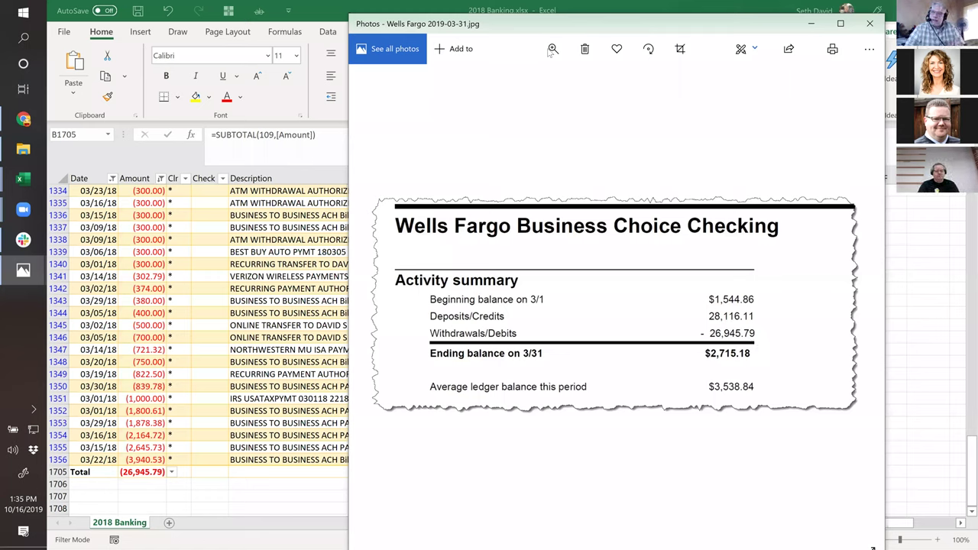
key(alt+Tab)
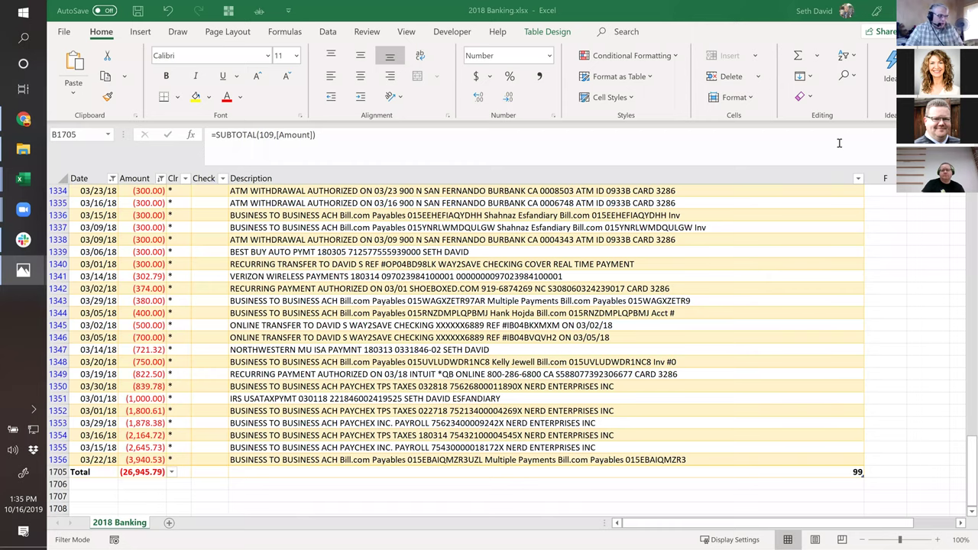
click(145, 263)
scroll(146, 262, up, 1)
drag(145, 215, 145, 300)
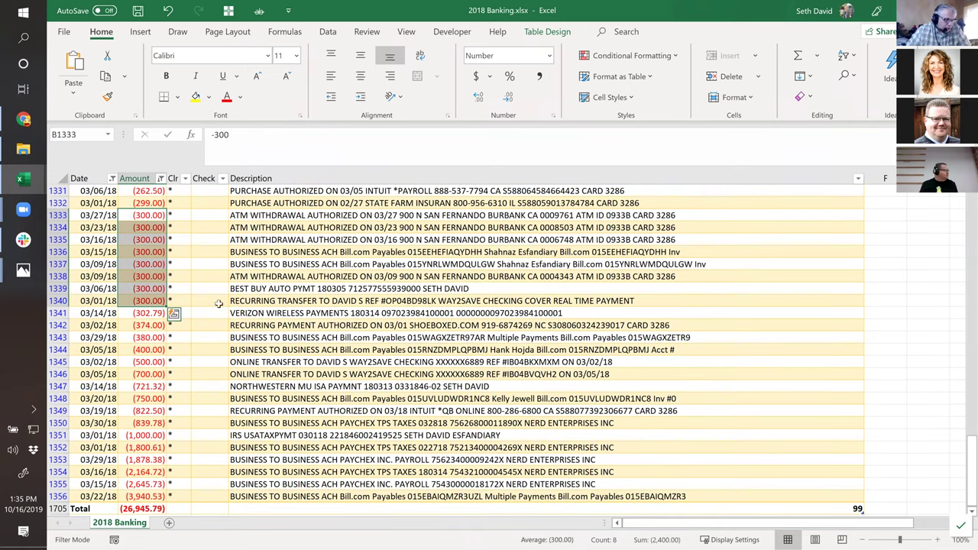
scroll(218, 304, down, 2)
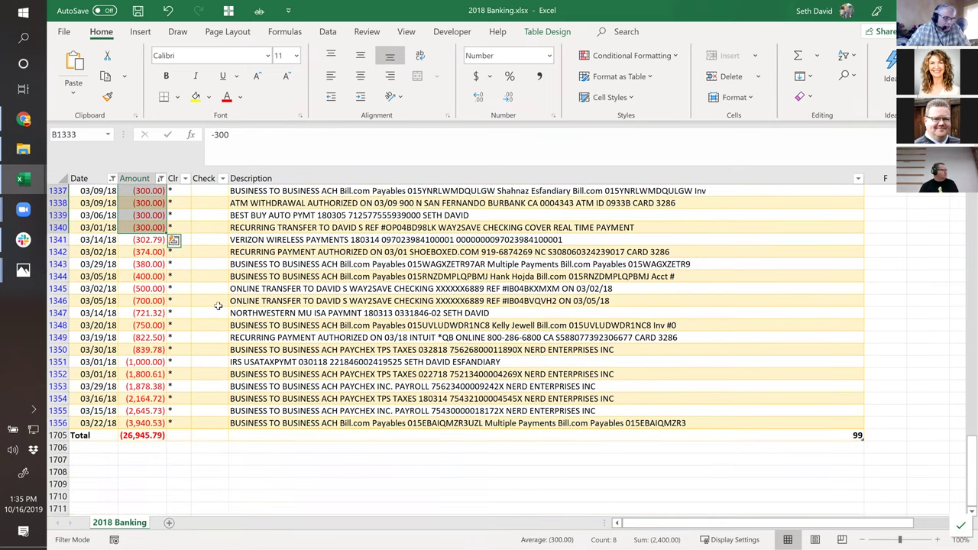
click(137, 314)
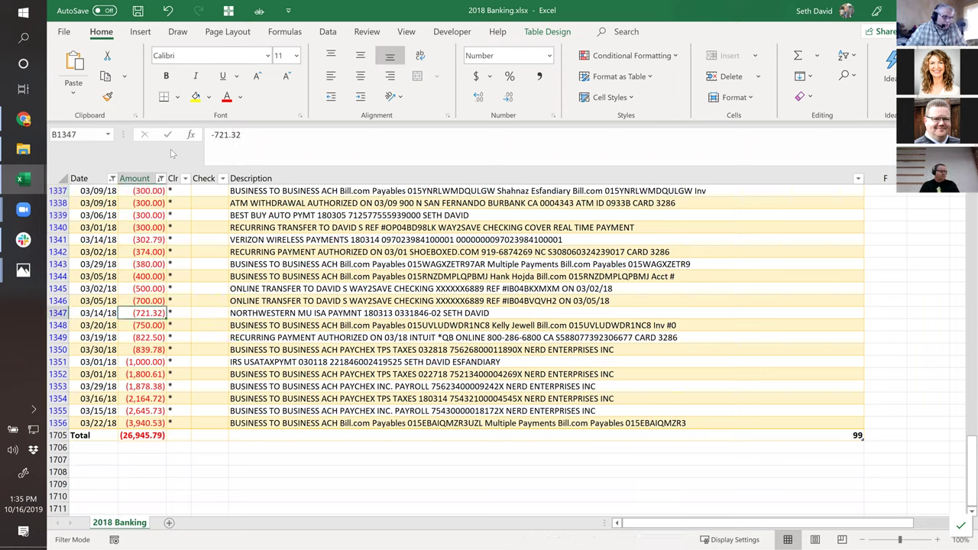
Step: Filter the Amount column to values greater than 0 and go to the deposits total in B1705
click(161, 179)
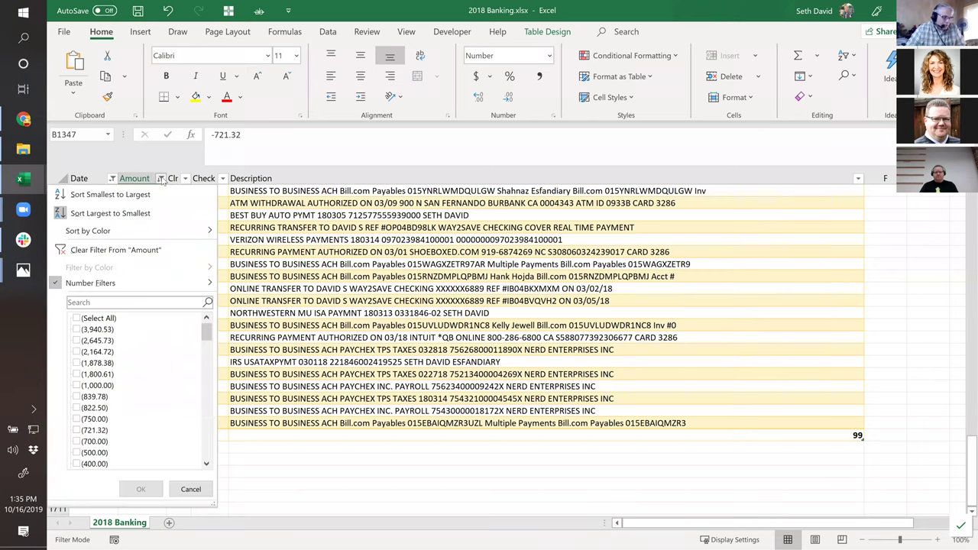
mouse_move(103, 285)
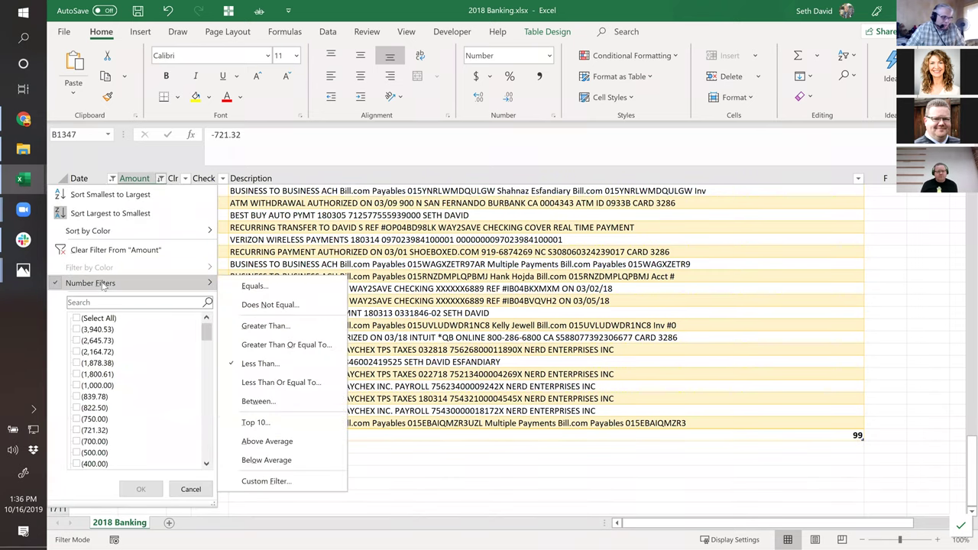
click(272, 326)
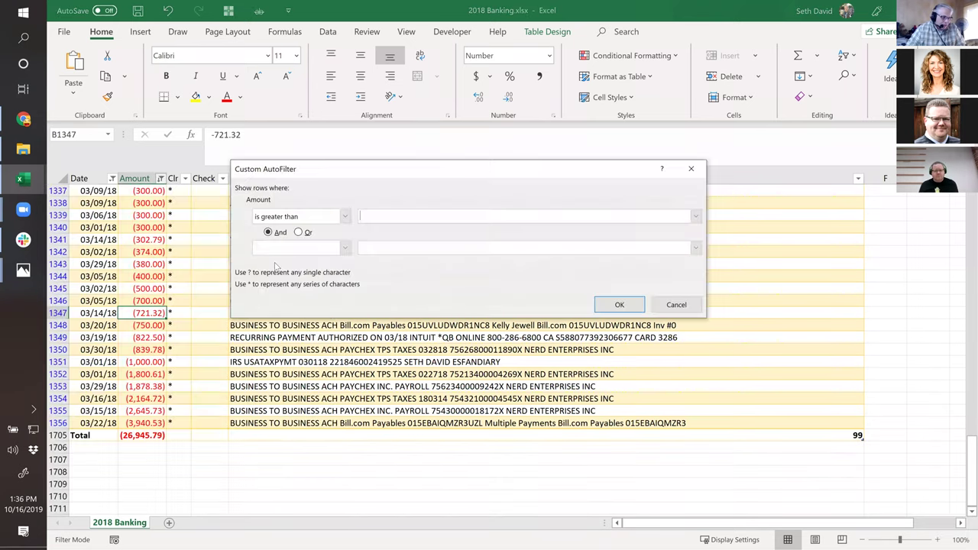
text(0)
key(Return)
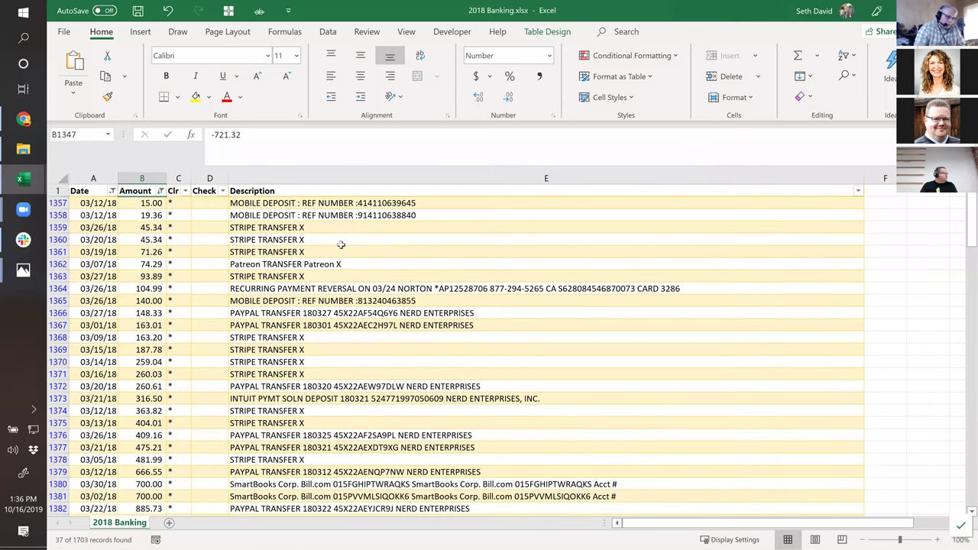
key(ctrl+Down)
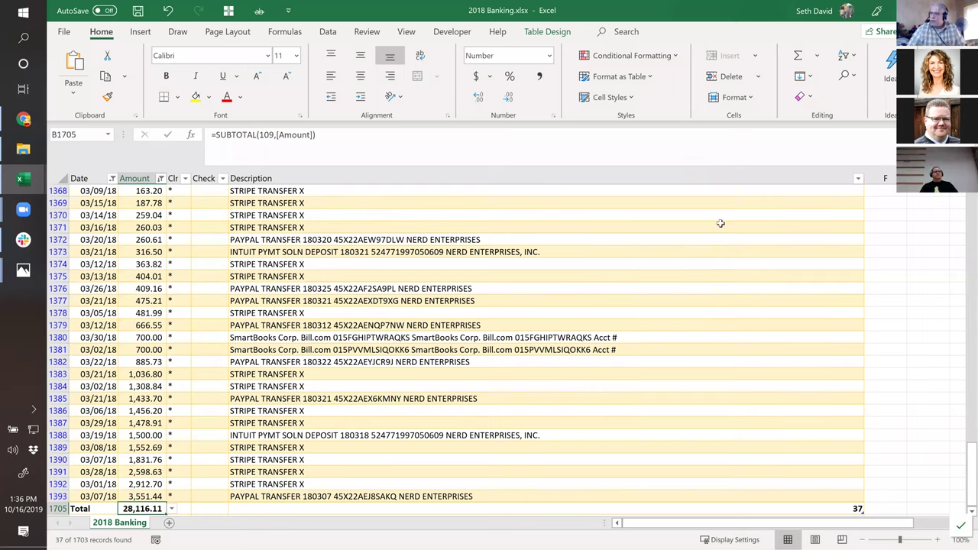
Step: Compare the deposits total with Deposits/Credits on the Wells Fargo statement in Photos, minimize the image and return to the Excel table
key(alt+Tab)
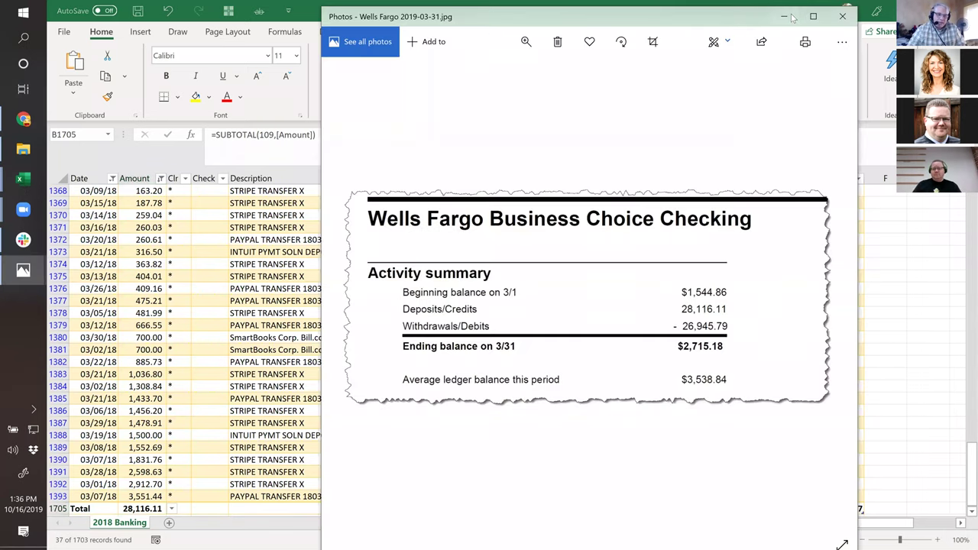
click(783, 16)
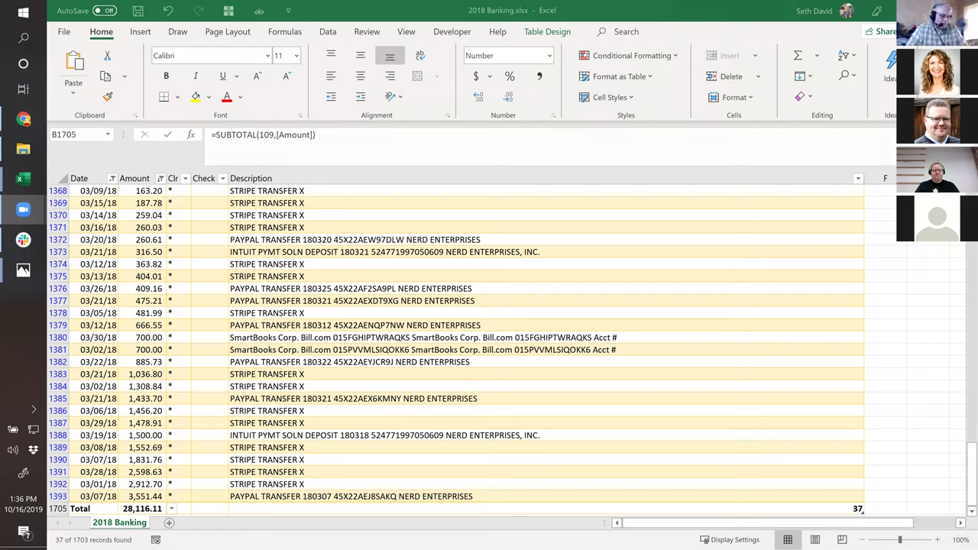
click(421, 311)
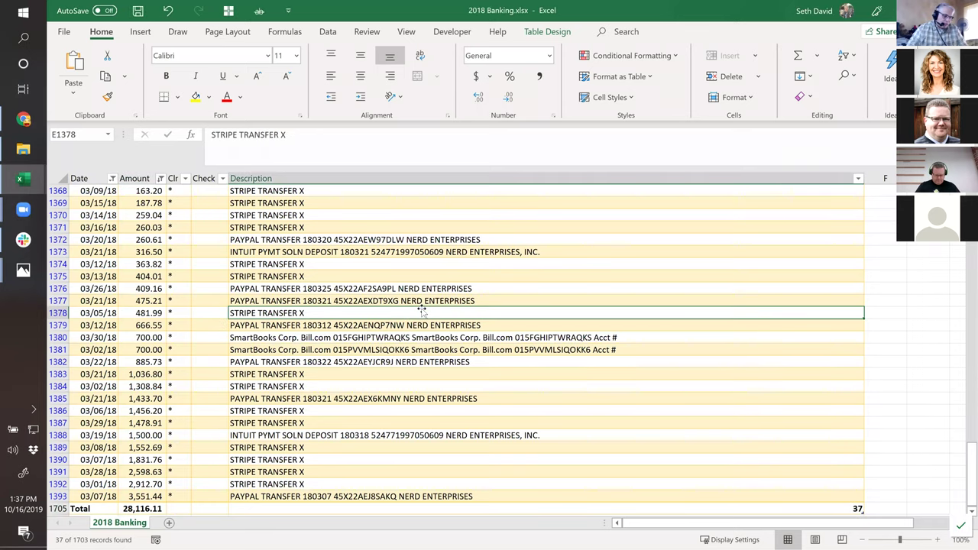
Step: Return to the start of the table, clear all its filters and select the first description in E2
key(ctrl+Home)
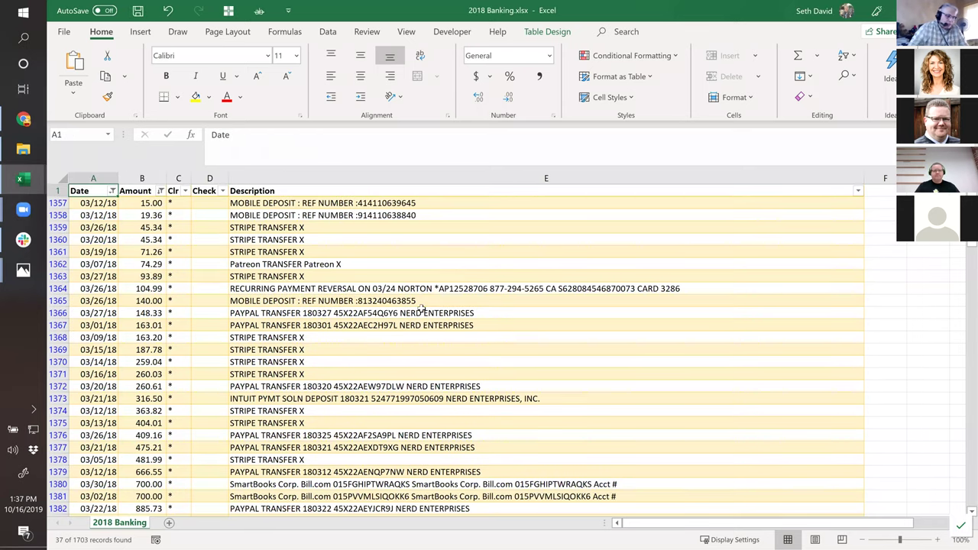
click(328, 32)
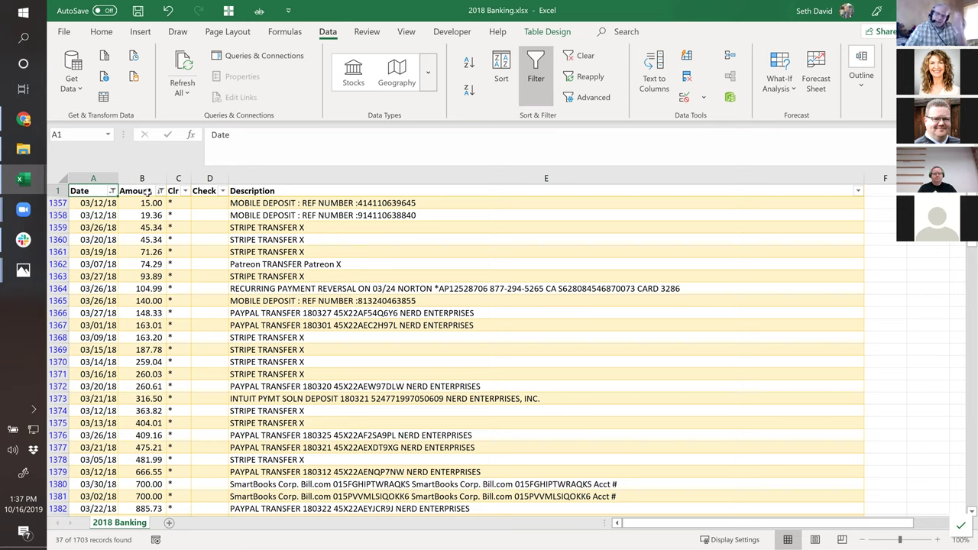
mouse_move(161, 194)
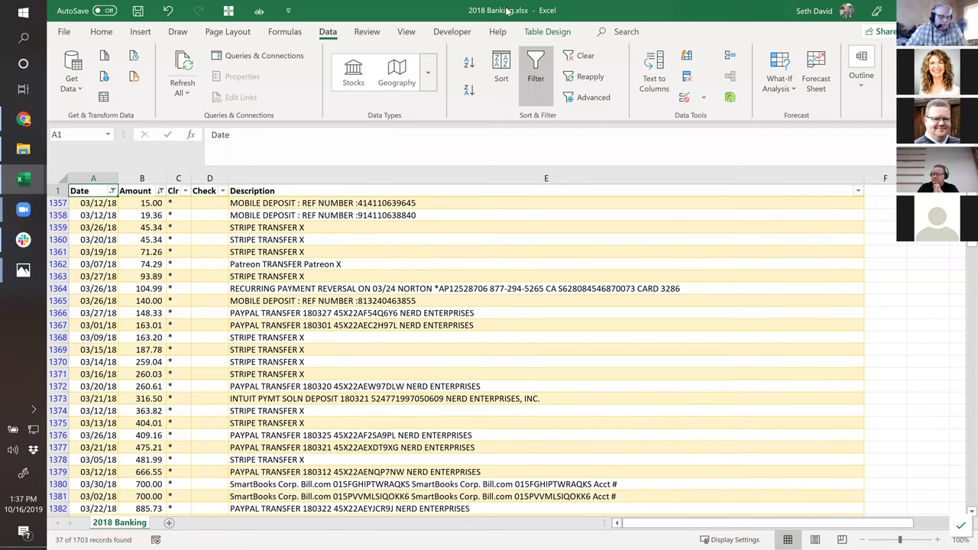
click(586, 60)
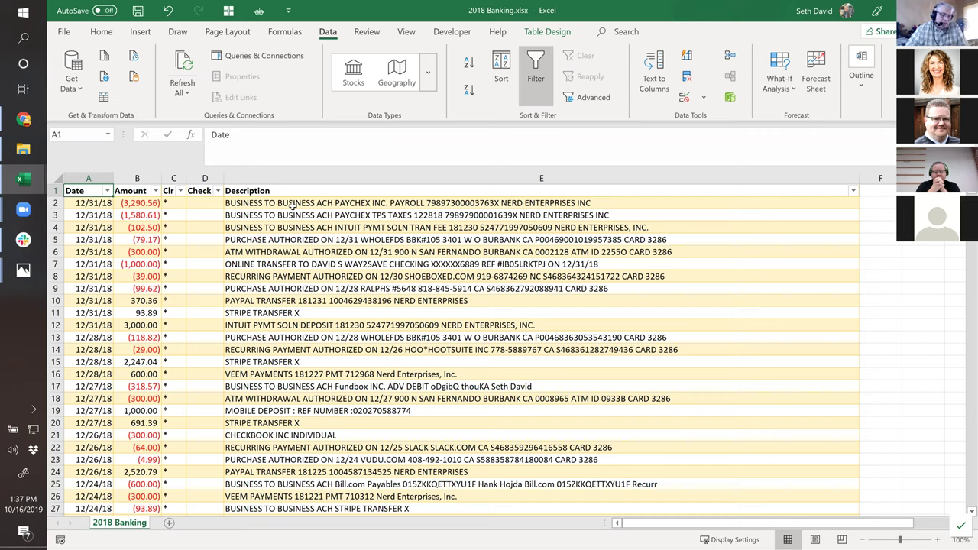
click(290, 203)
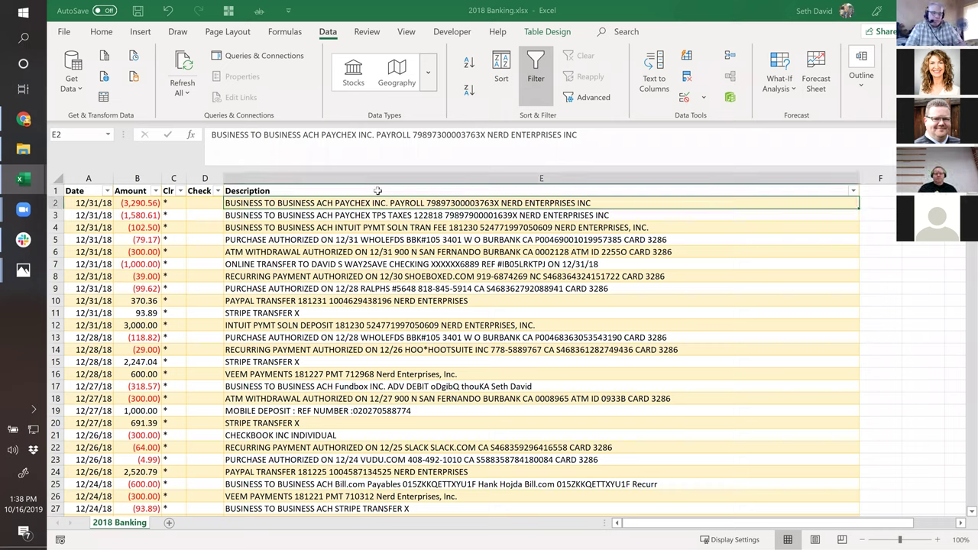
Step: Filter the Description column to the transactions containing "Best Buy"
click(377, 190)
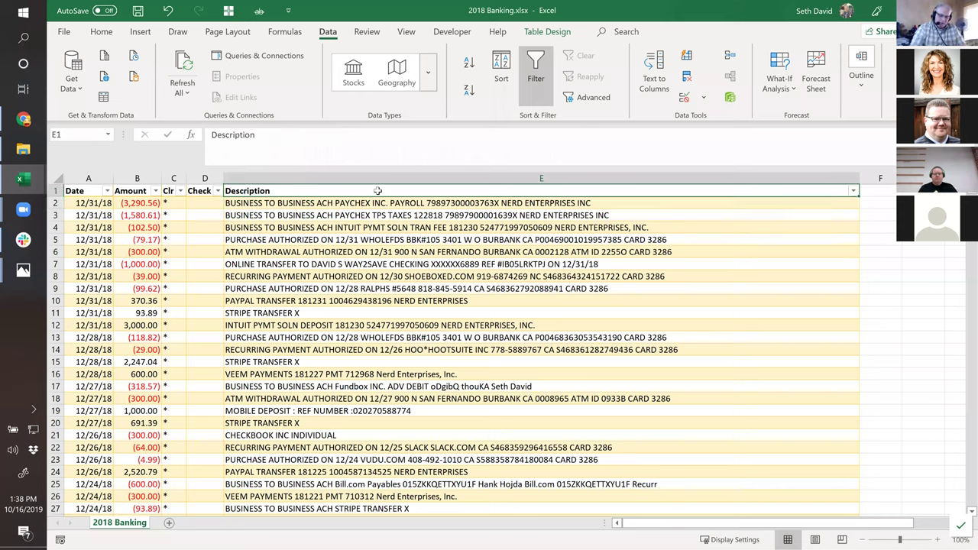
key(Right)
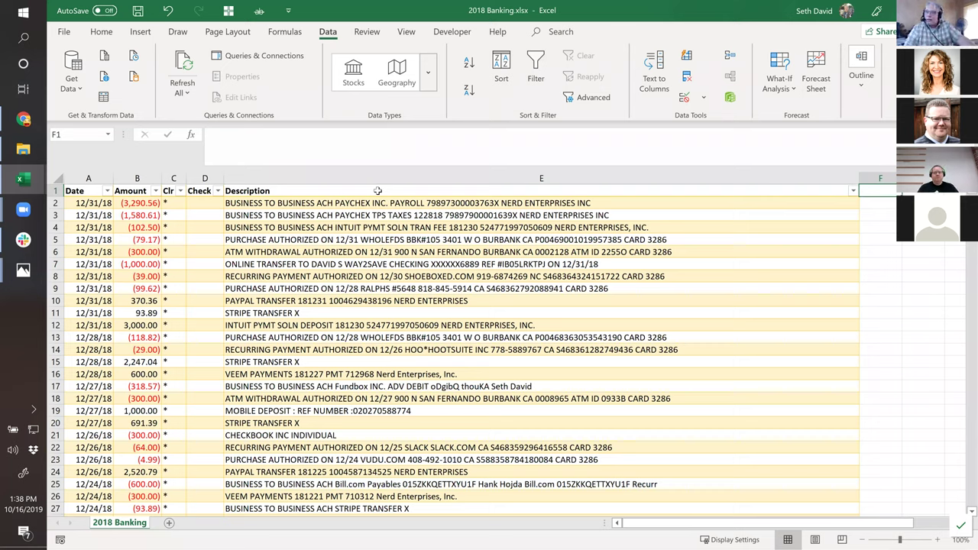
click(308, 240)
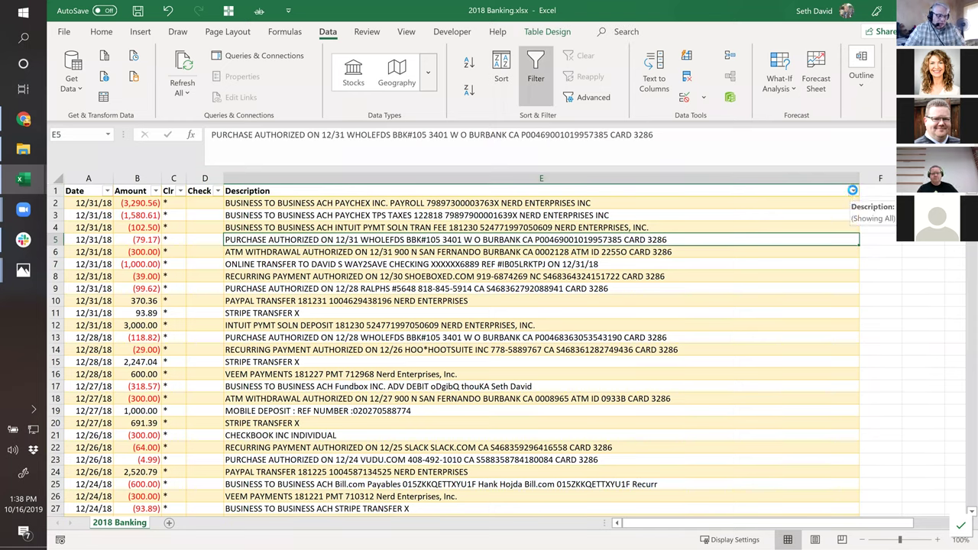
click(853, 192)
click(719, 314)
text(Best Buy)
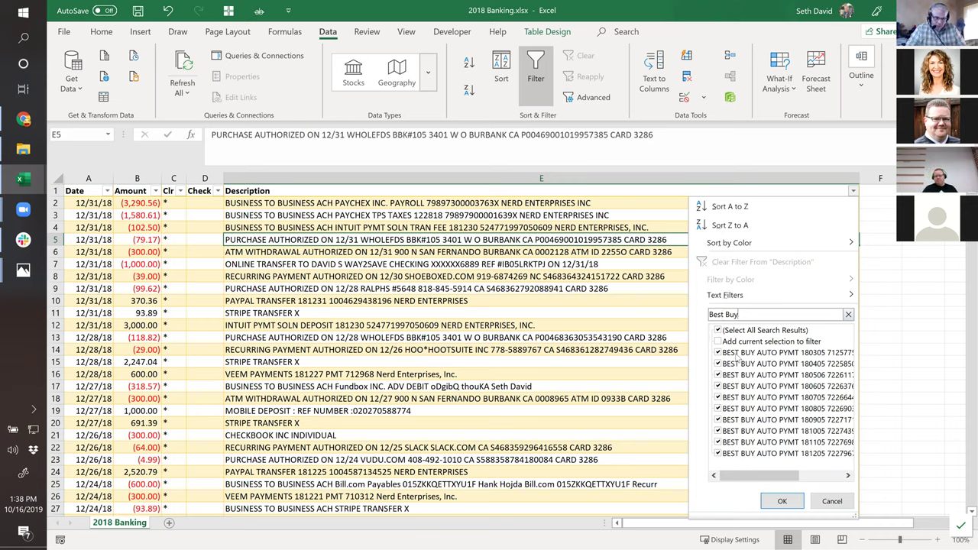
click(780, 501)
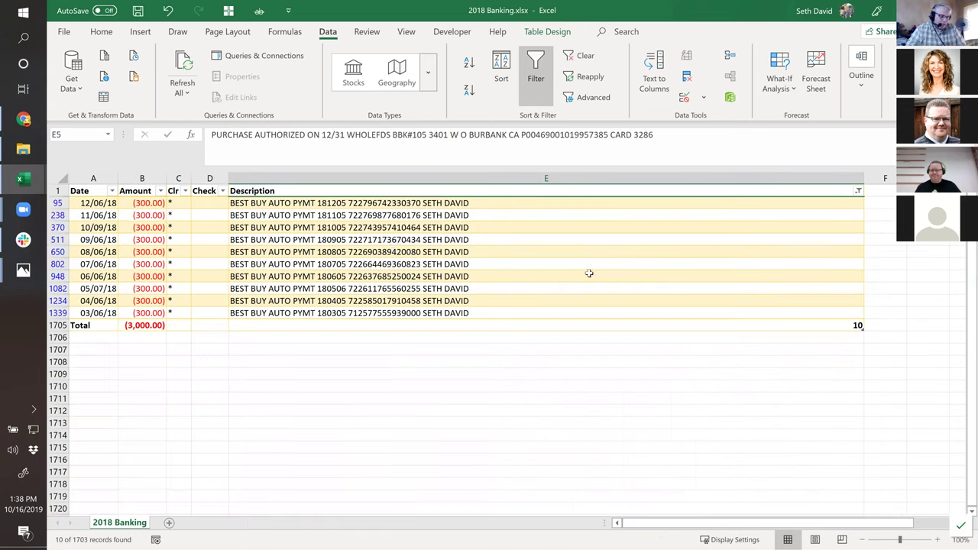
Step: Examine the filtered Best Buy payment descriptions and the blank column F cells beside them, F95:F1339
click(367, 203)
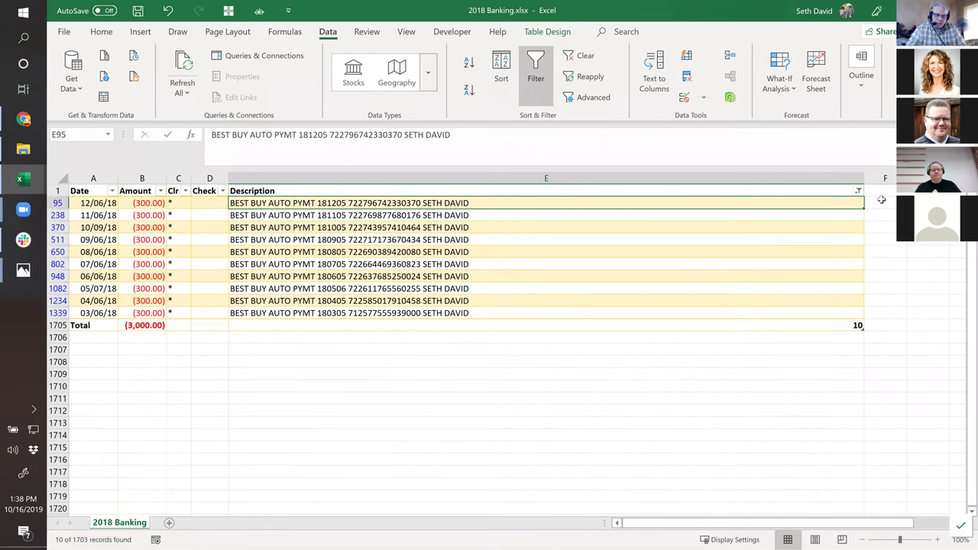
click(880, 201)
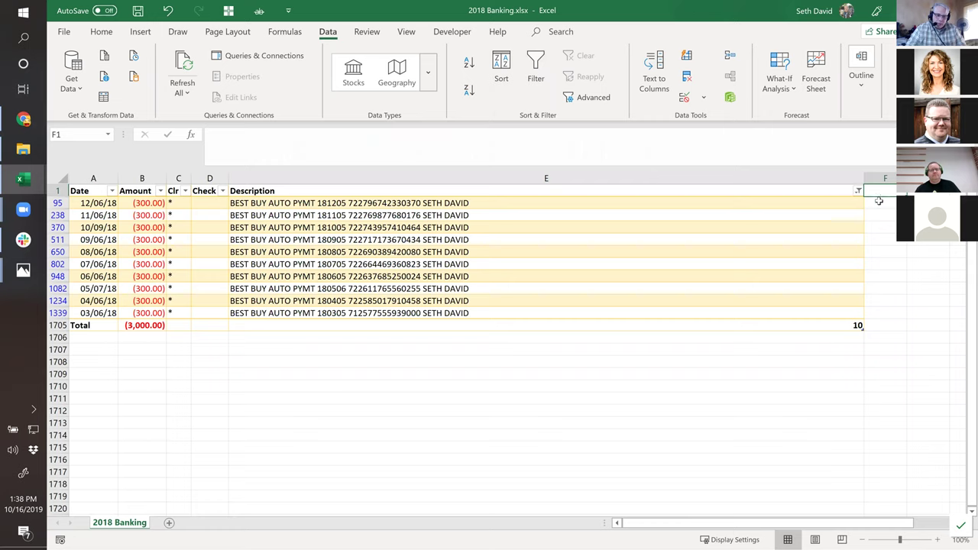
drag(878, 207, 892, 311)
drag(890, 319, 890, 318)
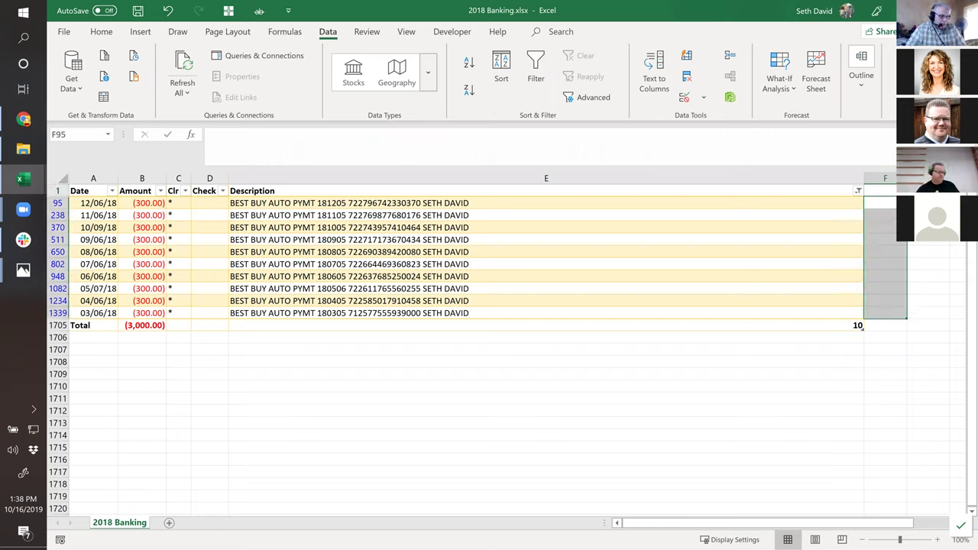
key(Right)
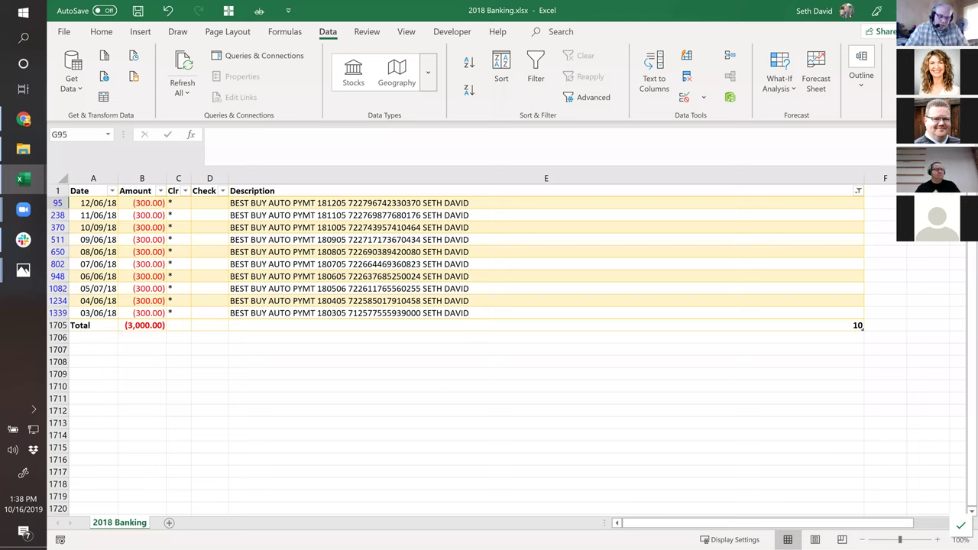
click(782, 202)
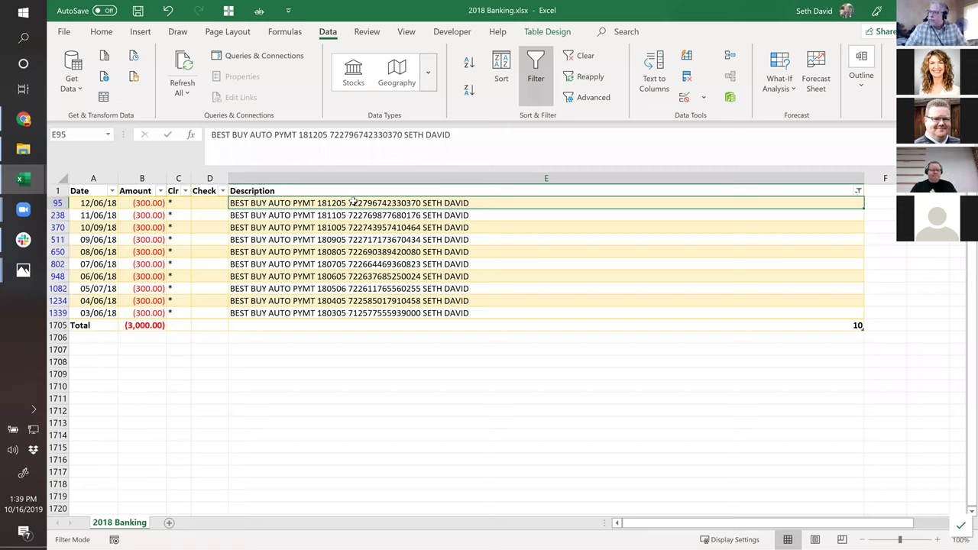
click(304, 214)
click(888, 191)
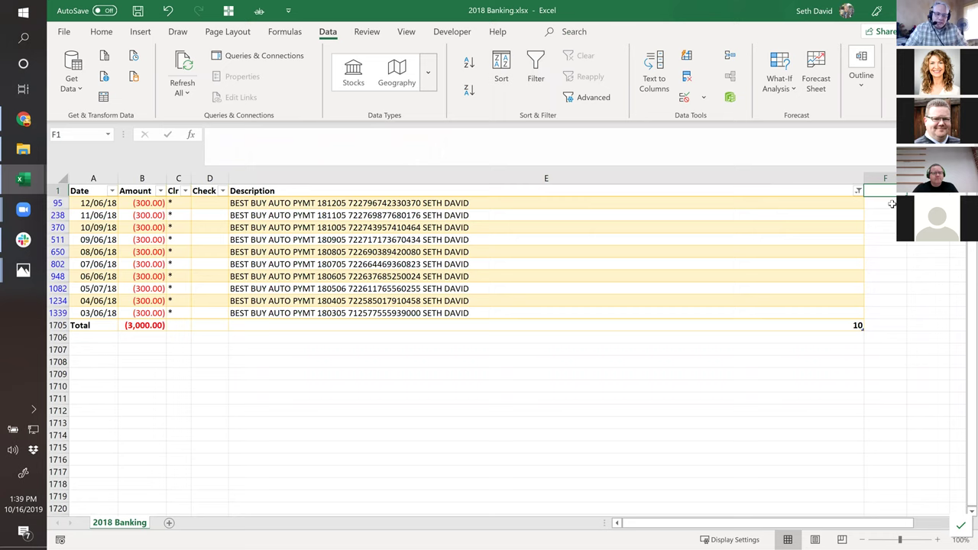
Step: Select the first Best Buy description in E95 and clear the table's filter
click(430, 203)
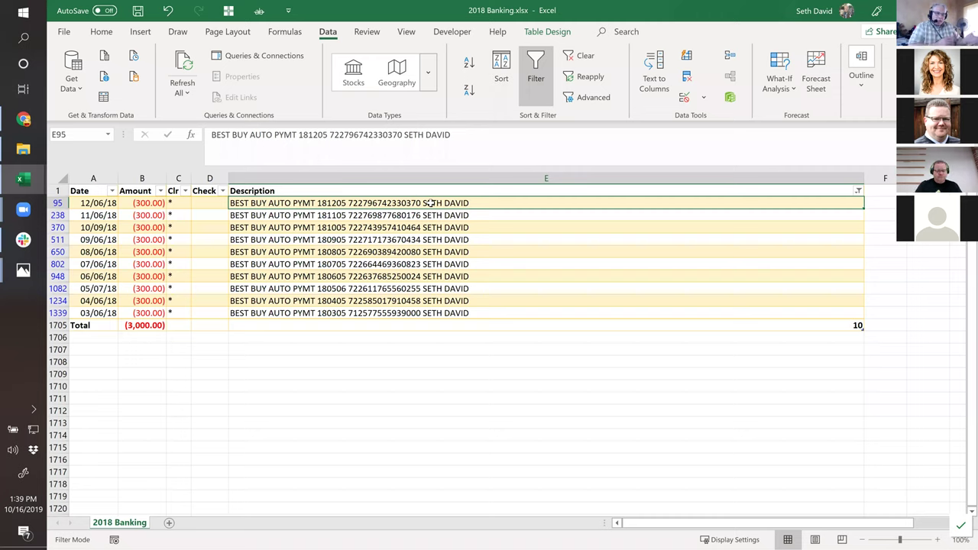
click(581, 56)
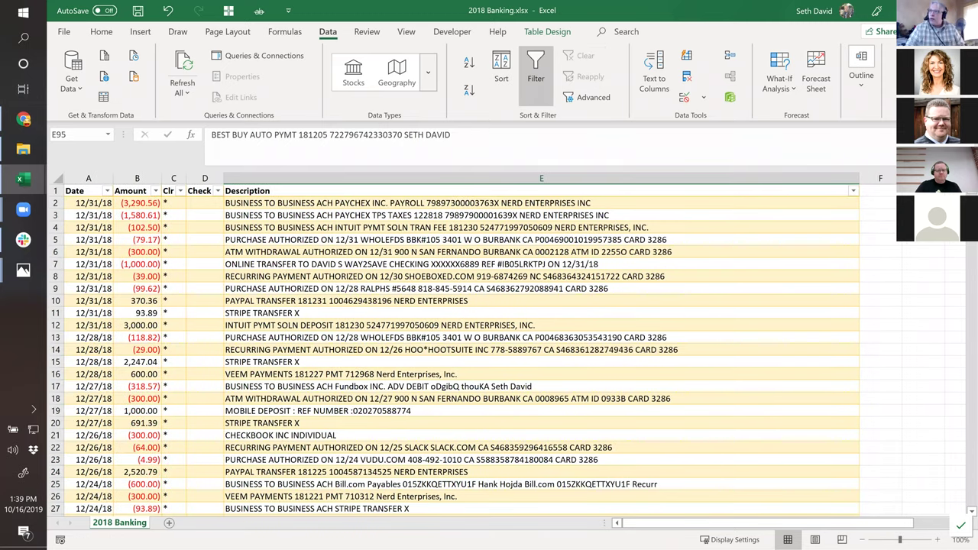